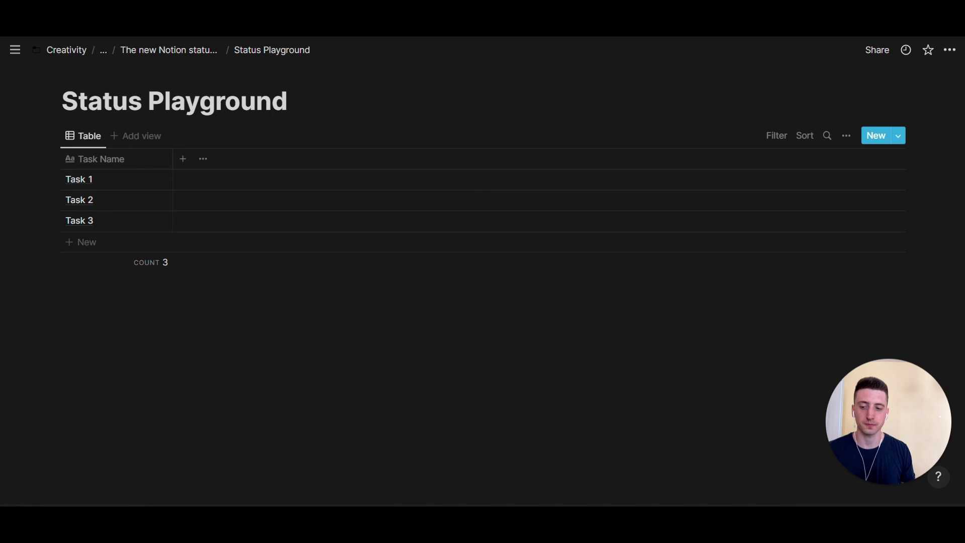
- Add a new property named Status and set its type to Status, so tasks show Not started
left_click(183, 160)
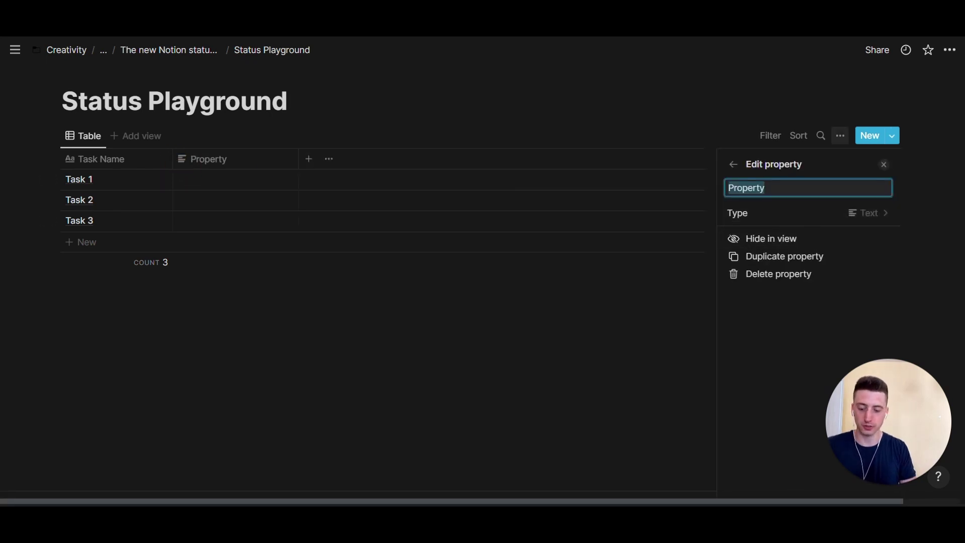
type("Status")
left_click(793, 213)
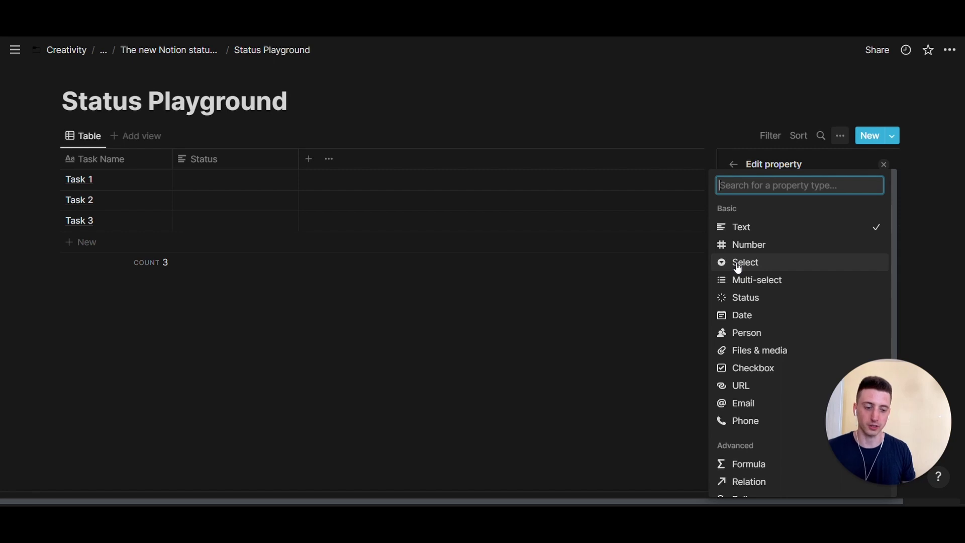
left_click(737, 294)
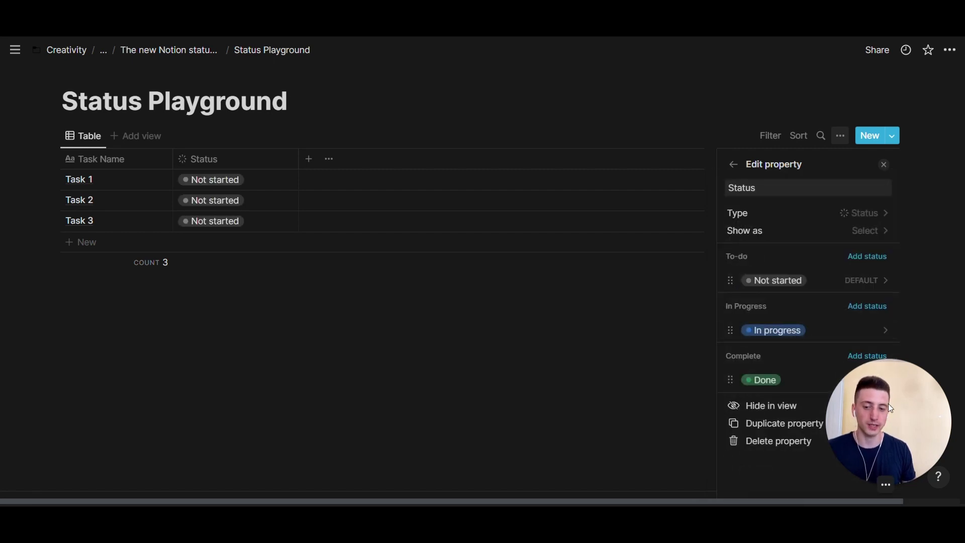
- Reopen the Status property's Edit property panel to view its To-do, In Progress and Complete groups
key("Escape")
left_click(249, 160)
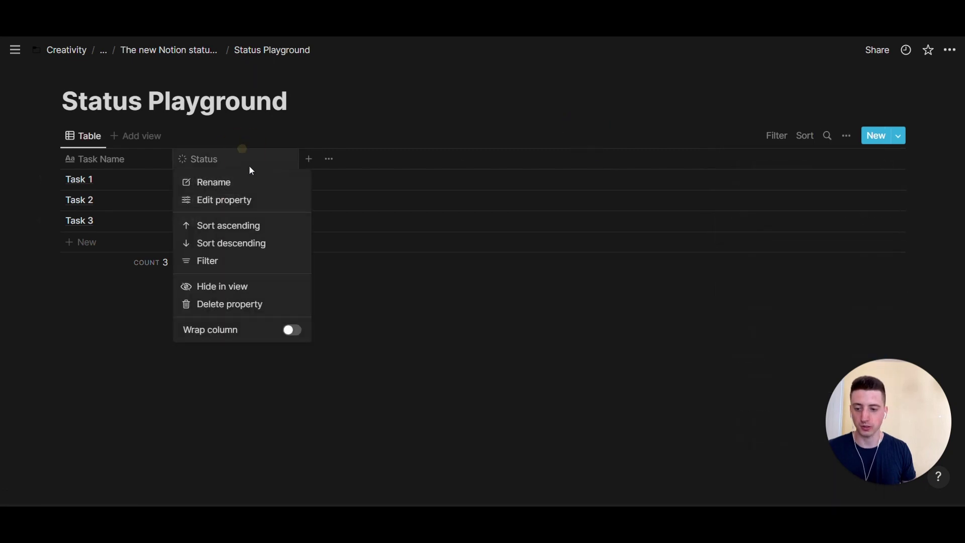
left_click(248, 198)
left_click_drag(891, 436, 136, 436)
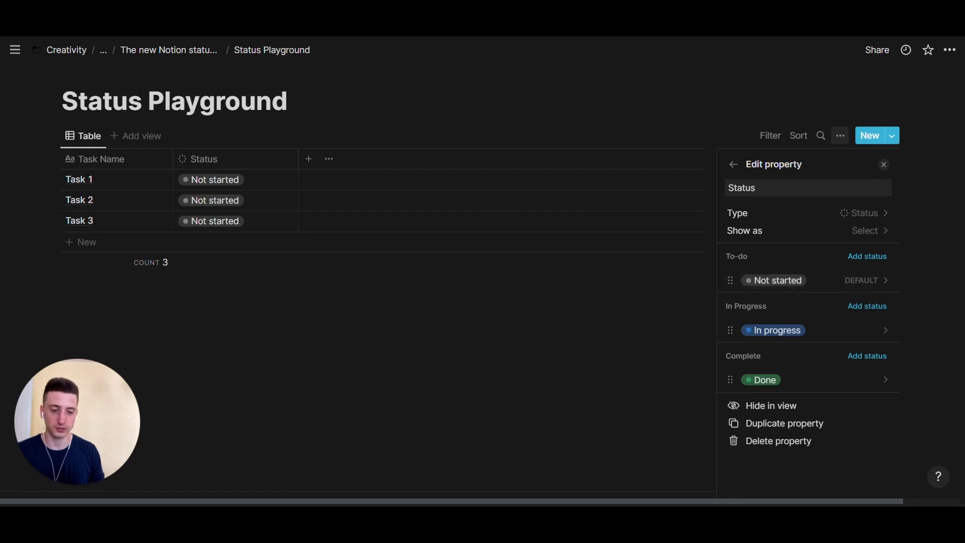
- Add a Feasibility Study status under To-do and rename Not started to Ready to Go
left_click(870, 259)
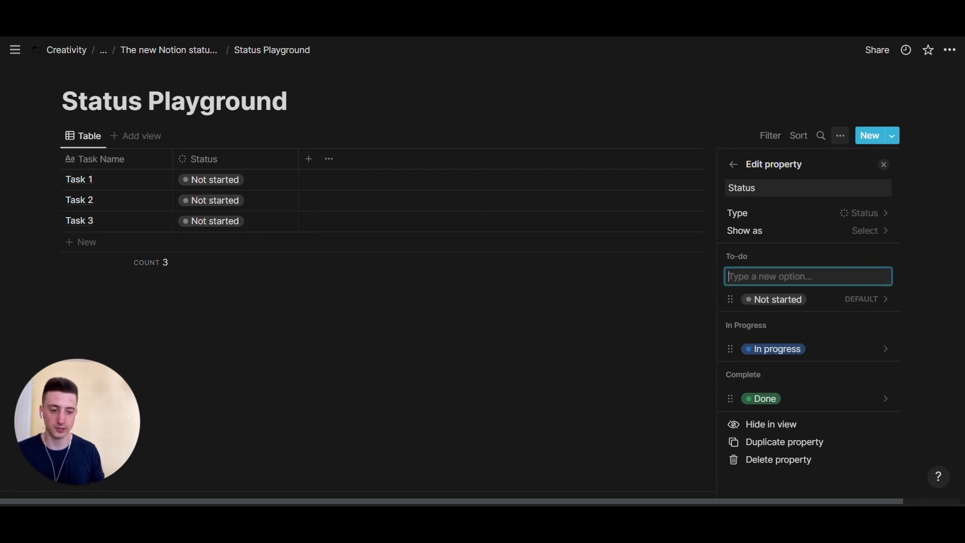
type("Feasi")
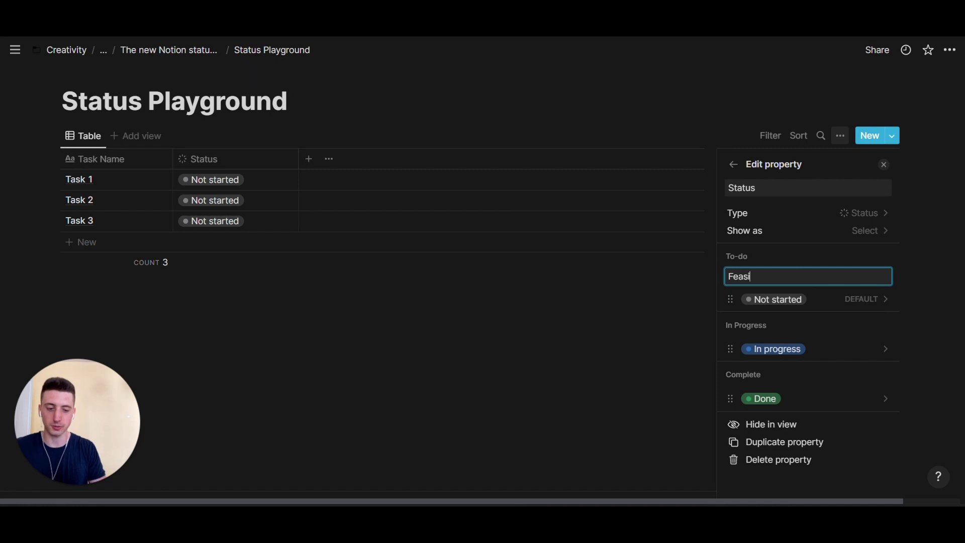
type("bility Study")
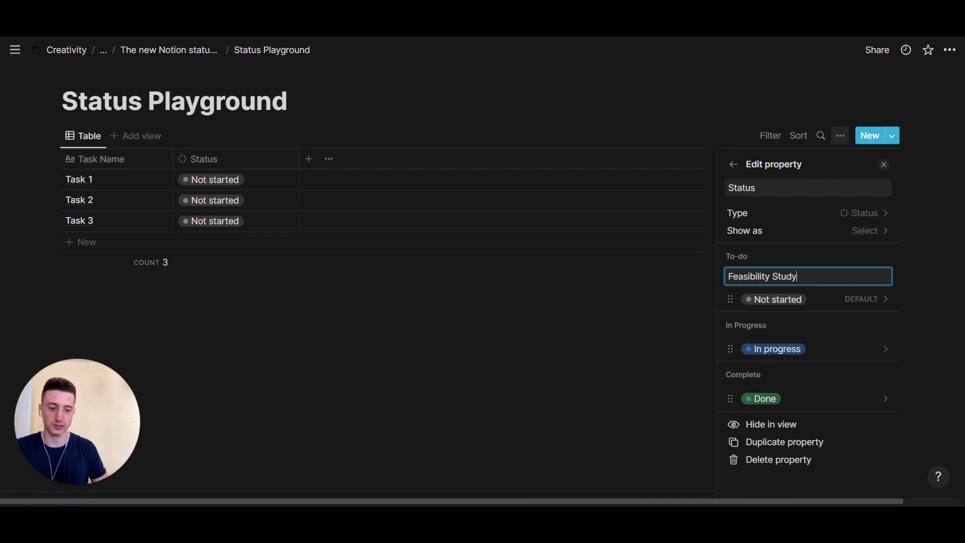
key("Return")
left_click(802, 257)
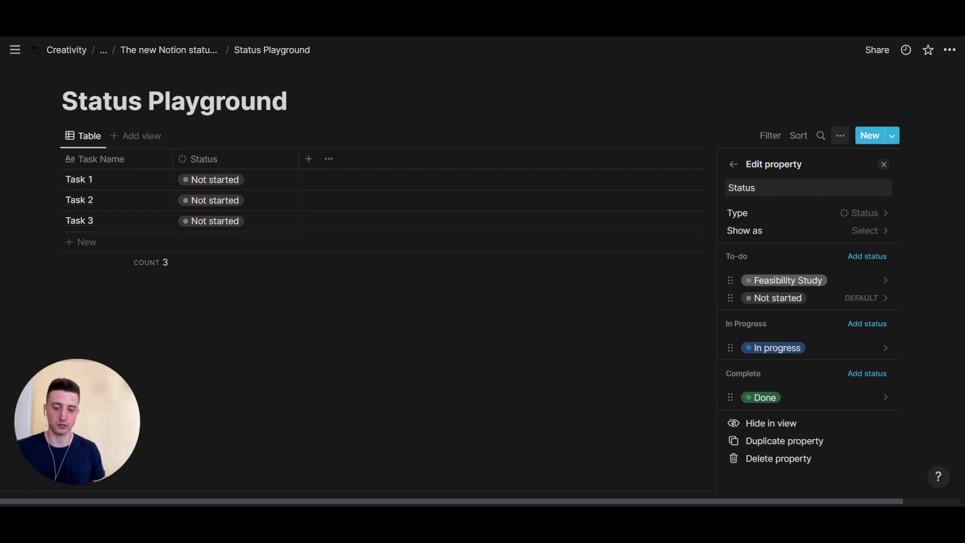
left_click(785, 305)
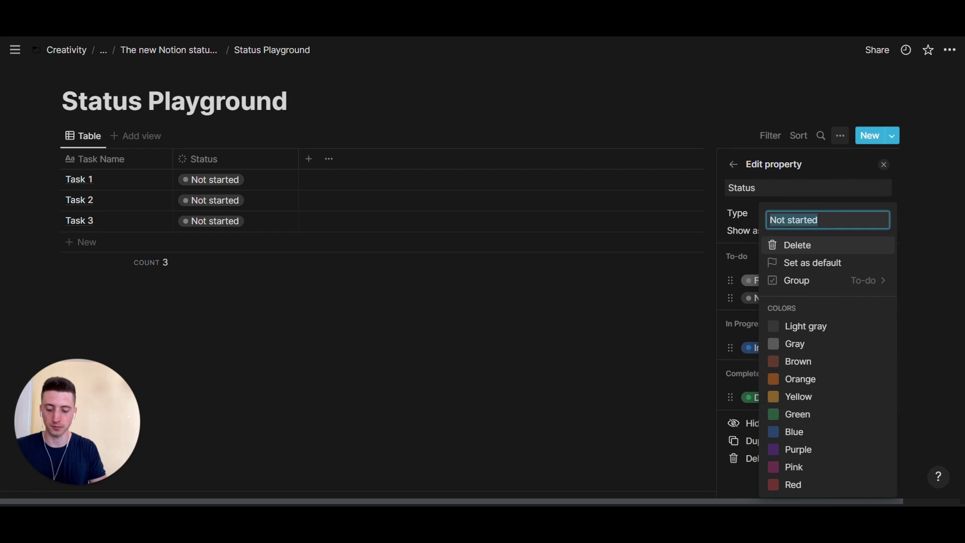
type("Ready to Go")
key("Return")
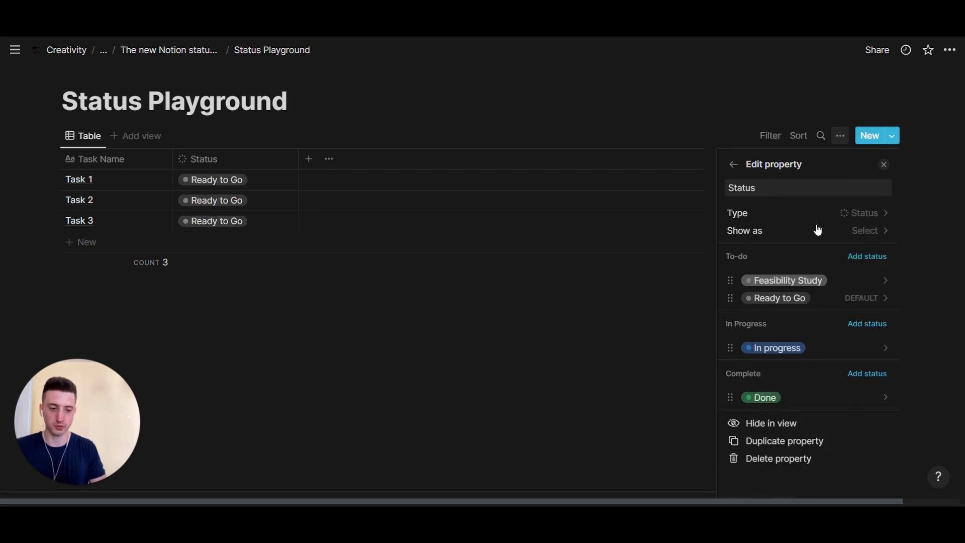
- Colour Feasibility Study yellow and keep it at the top of the To-do group
left_click(821, 279)
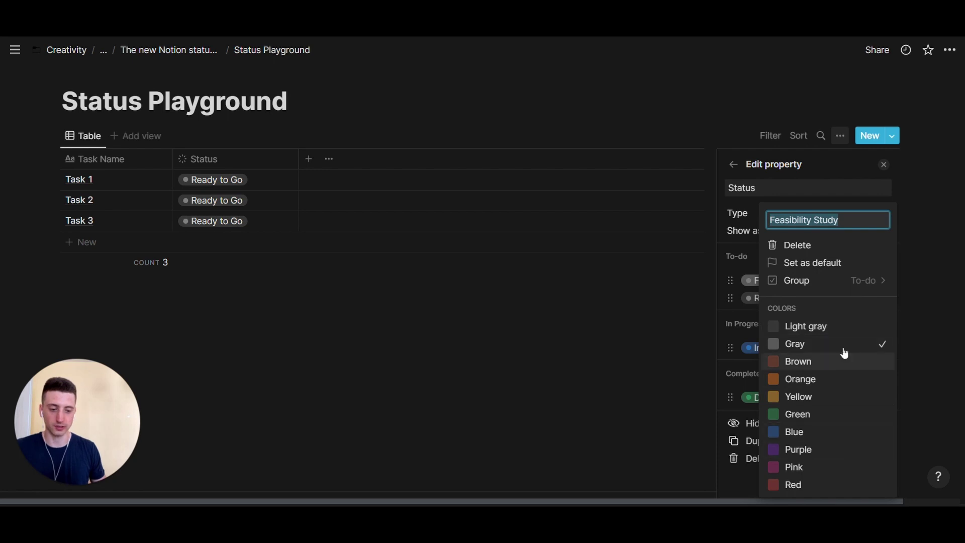
left_click(820, 417)
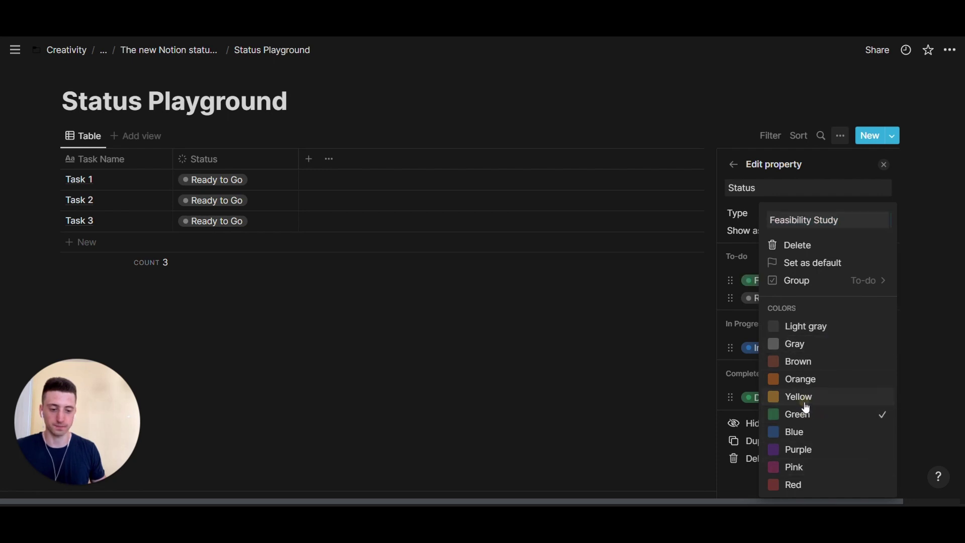
left_click(803, 398)
left_click(741, 264)
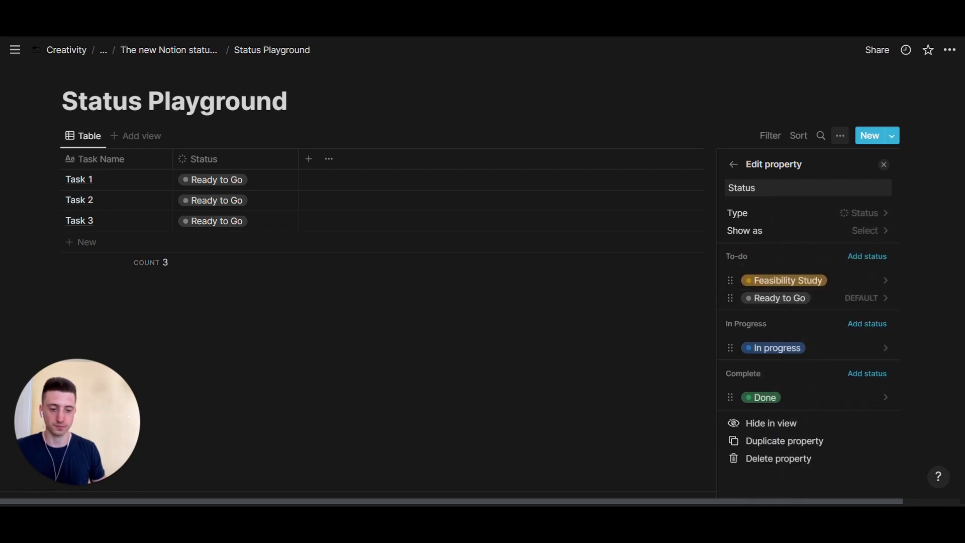
left_click(810, 288)
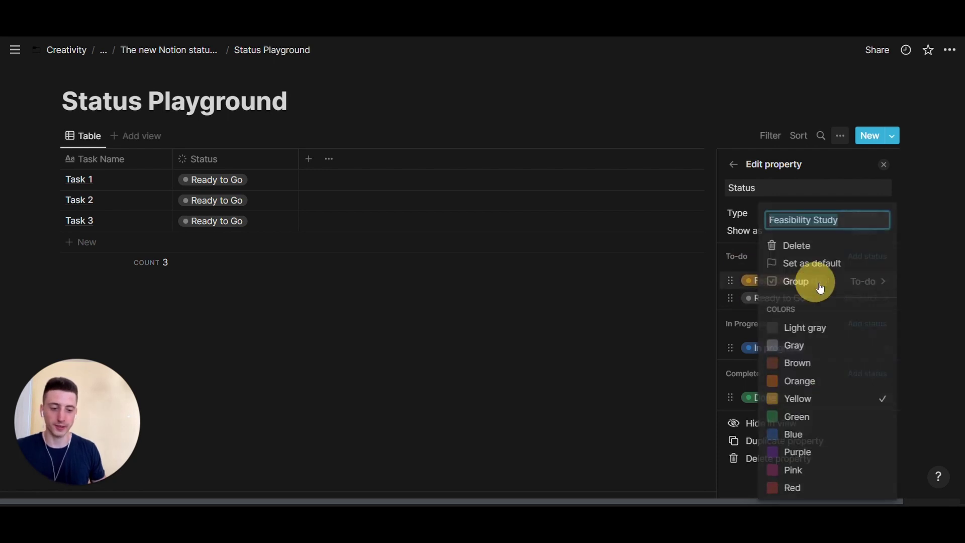
left_click(846, 280)
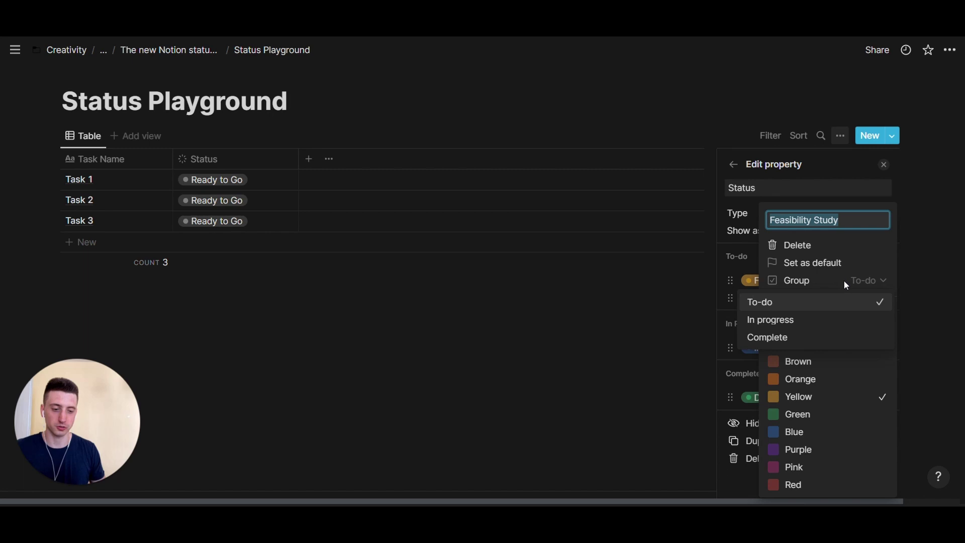
left_click(788, 322)
left_click(739, 291)
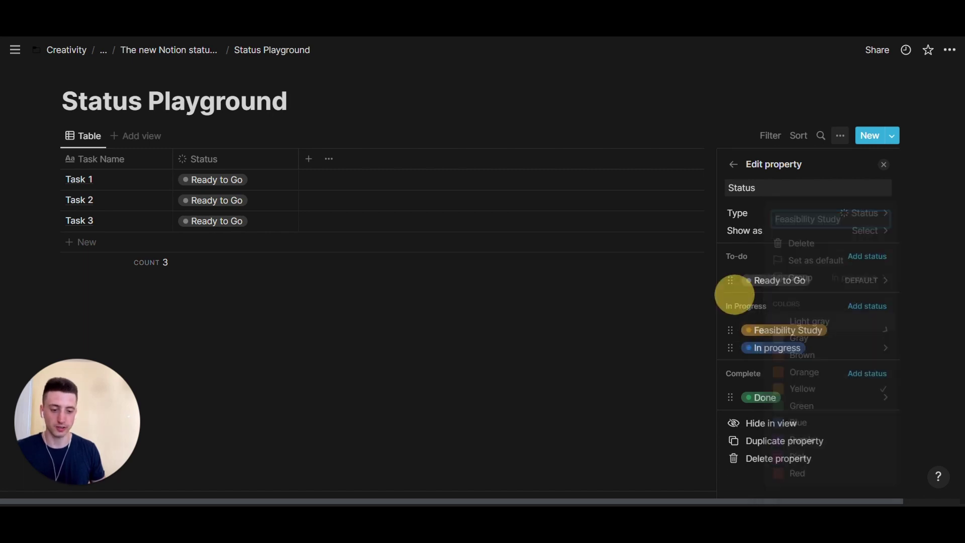
left_click_drag(731, 330, 728, 285)
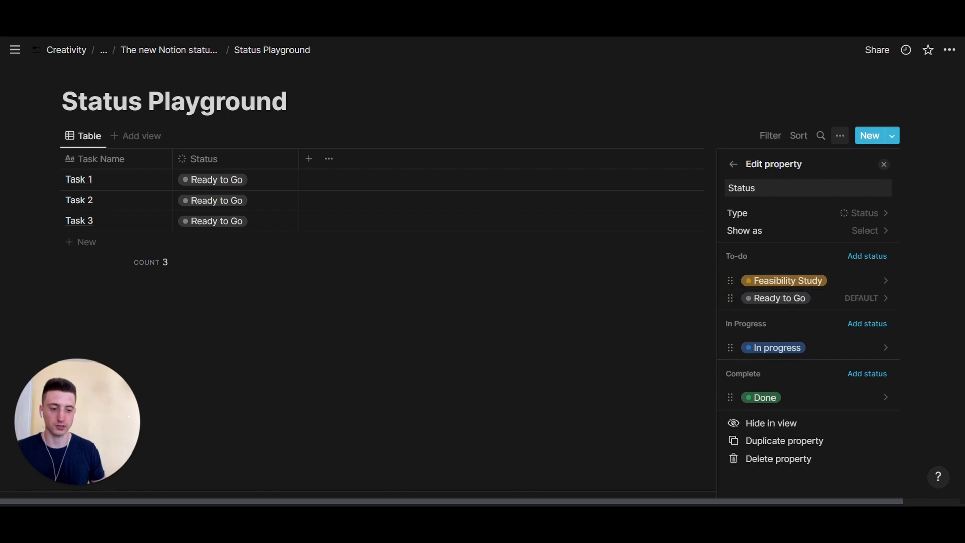
left_click(678, 129)
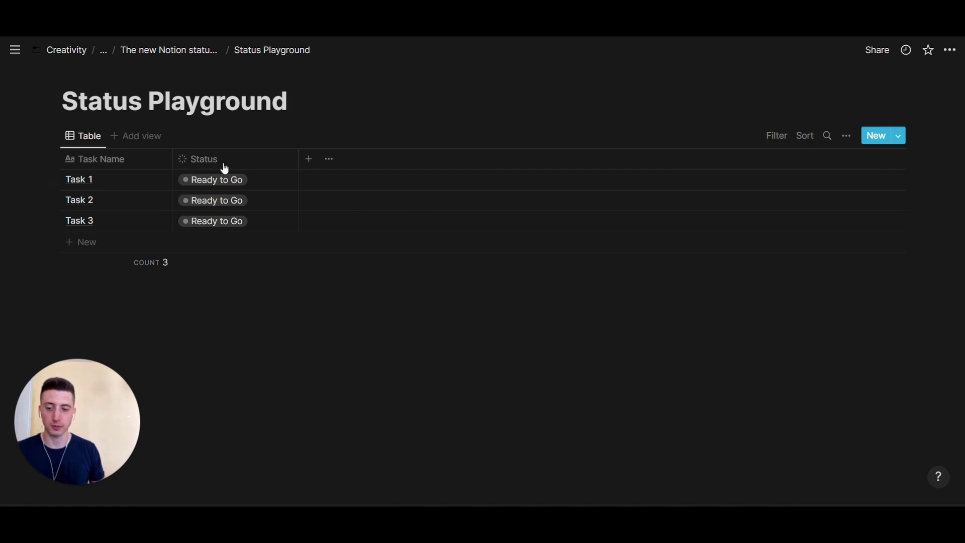
- Inspect the Status cells and the status choices available for Task 1
left_click_drag(237, 179, 233, 222)
left_click(255, 139)
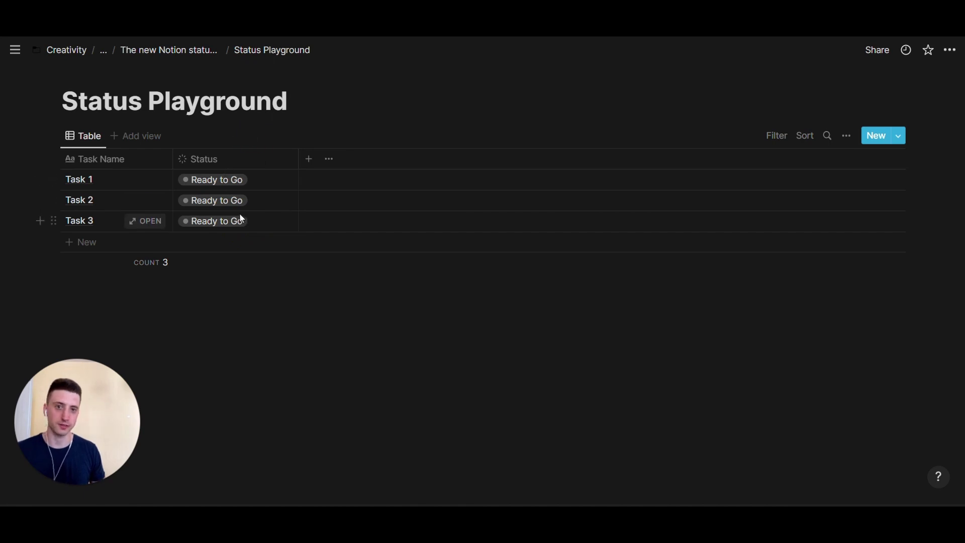
left_click(233, 179)
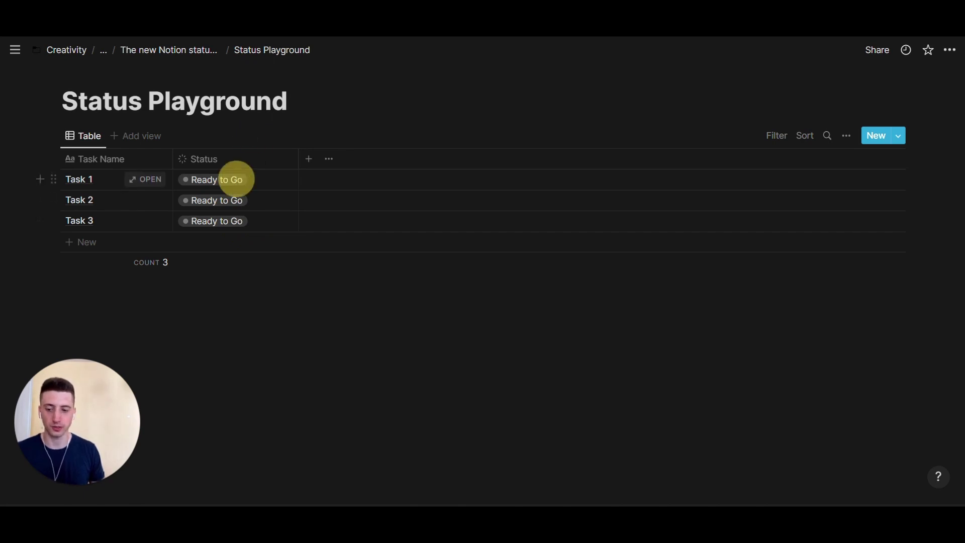
left_click(272, 129)
- Add a Board view grouped by Status, with colour columns on and ascending sort
left_click(135, 136)
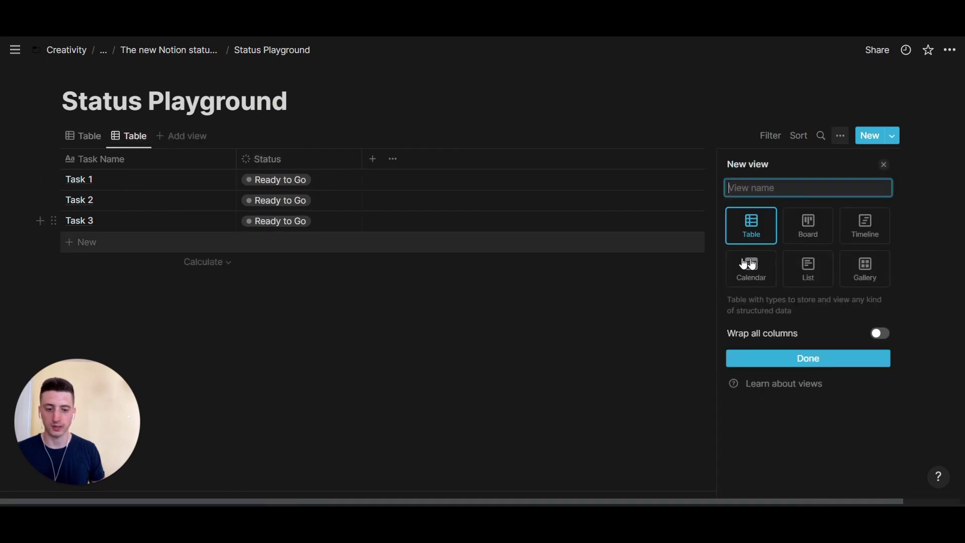
left_click(807, 221)
left_click(804, 368)
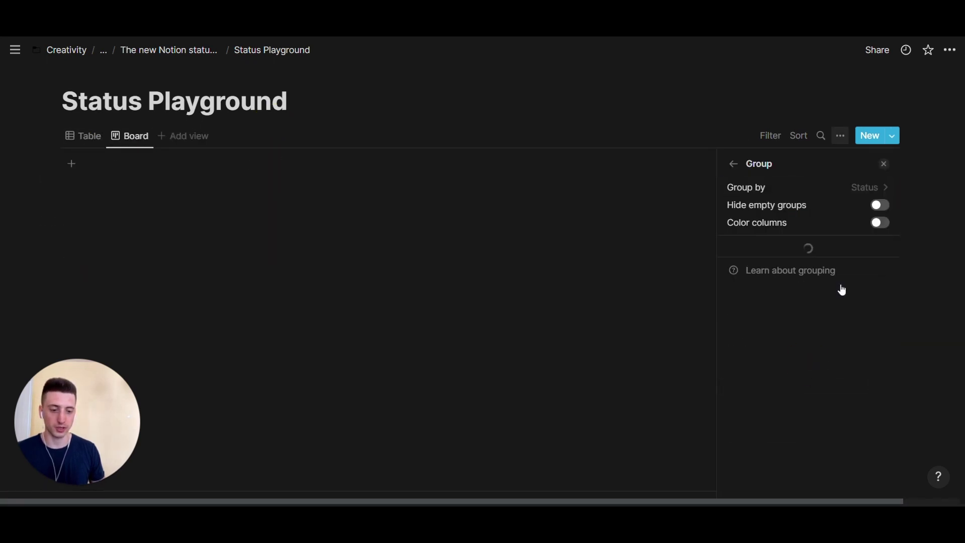
left_click(832, 187)
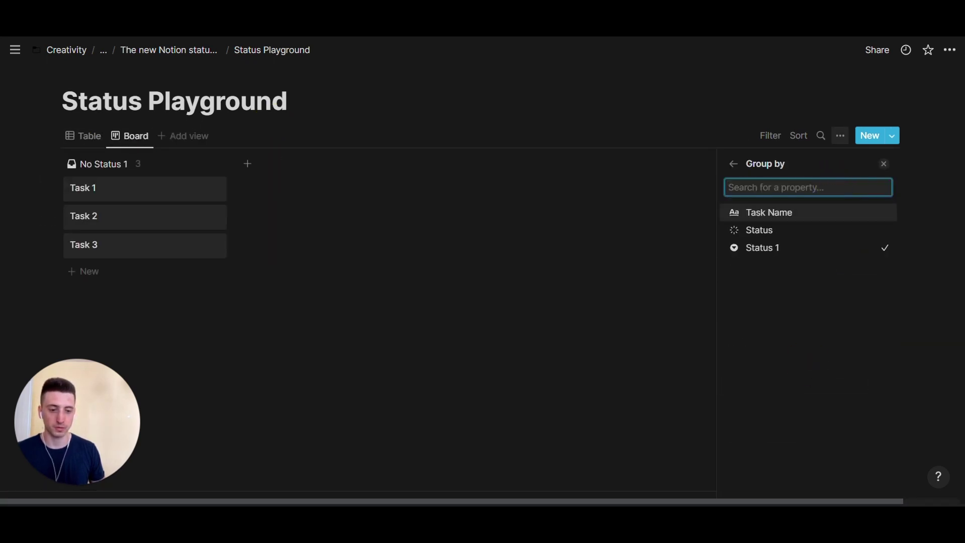
left_click(759, 235)
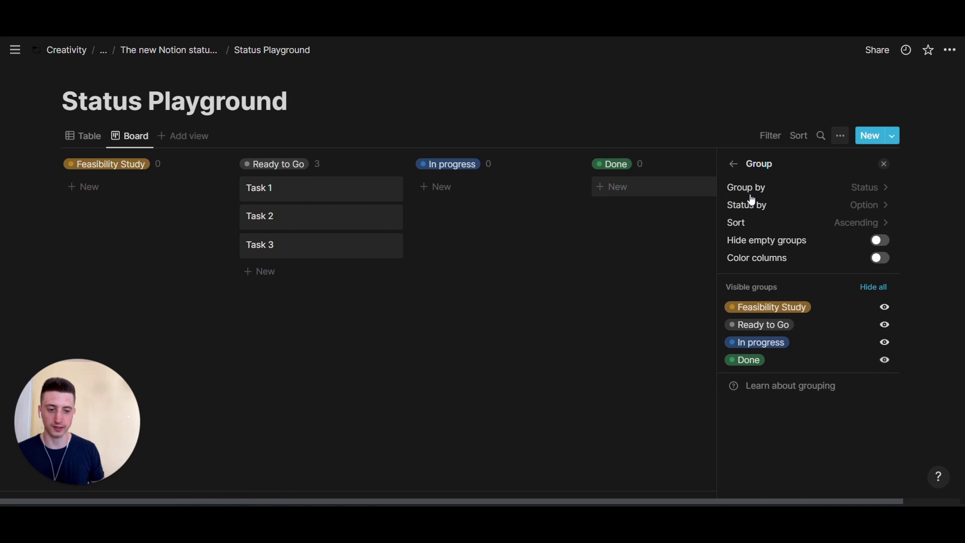
left_click(880, 258)
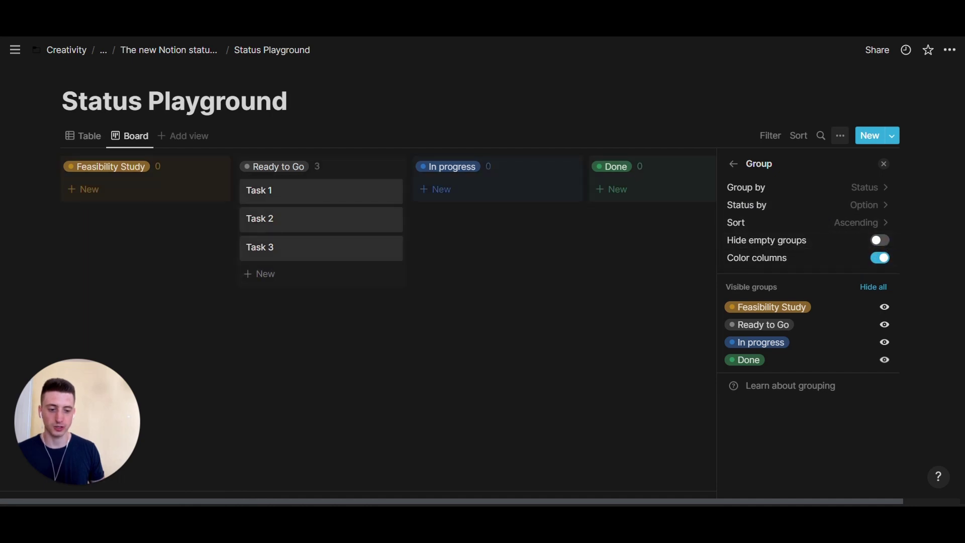
left_click(812, 223)
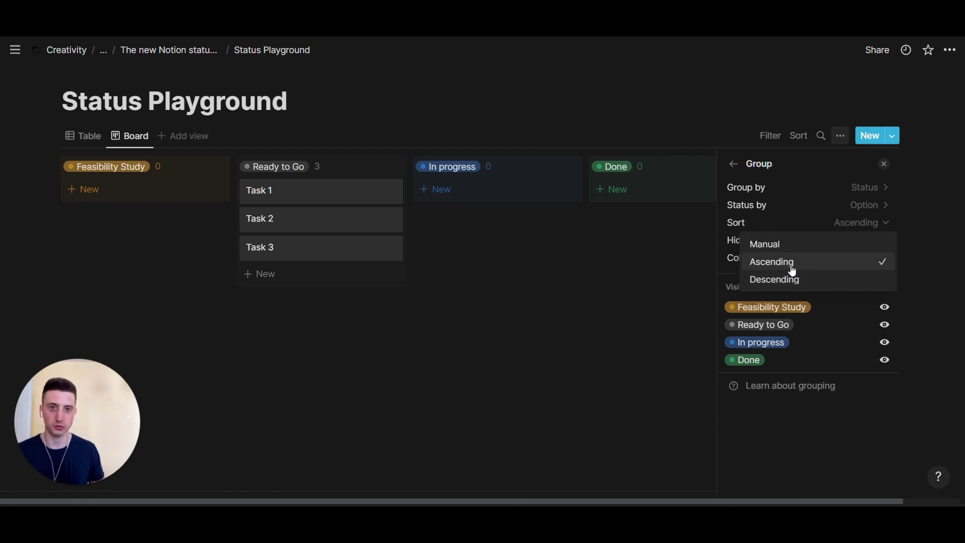
left_click(726, 238)
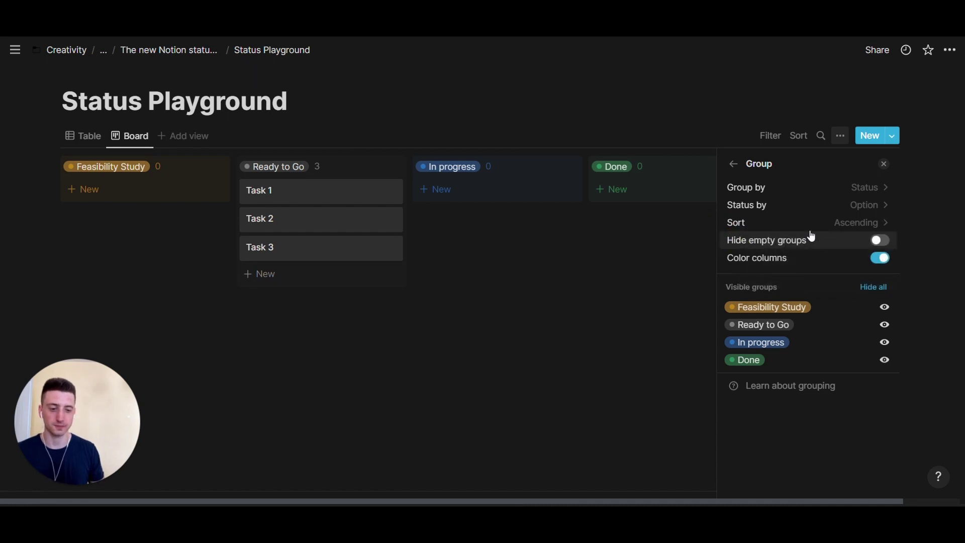
left_click(825, 209)
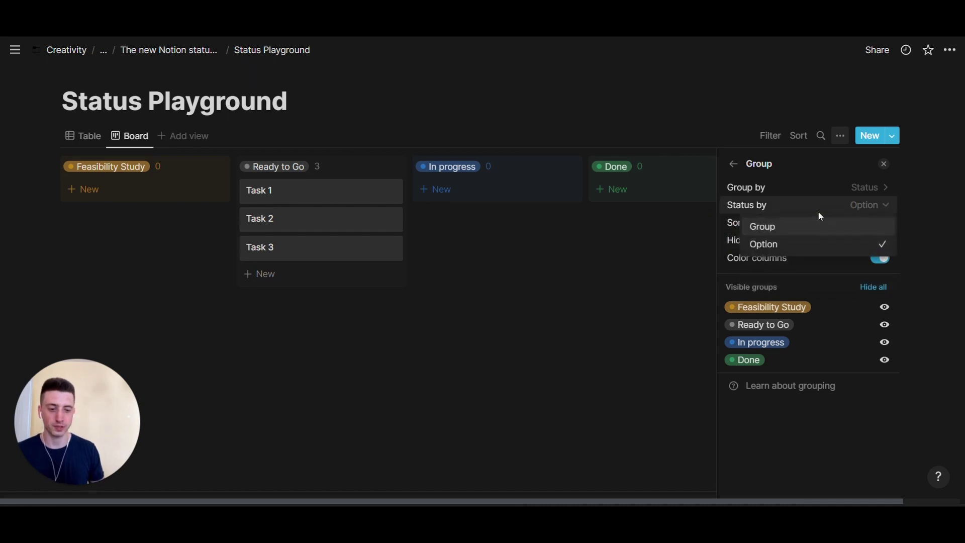
- Set Status by to Group for To-do, In Progress and Complete columns, then return to Table view
left_click(781, 230)
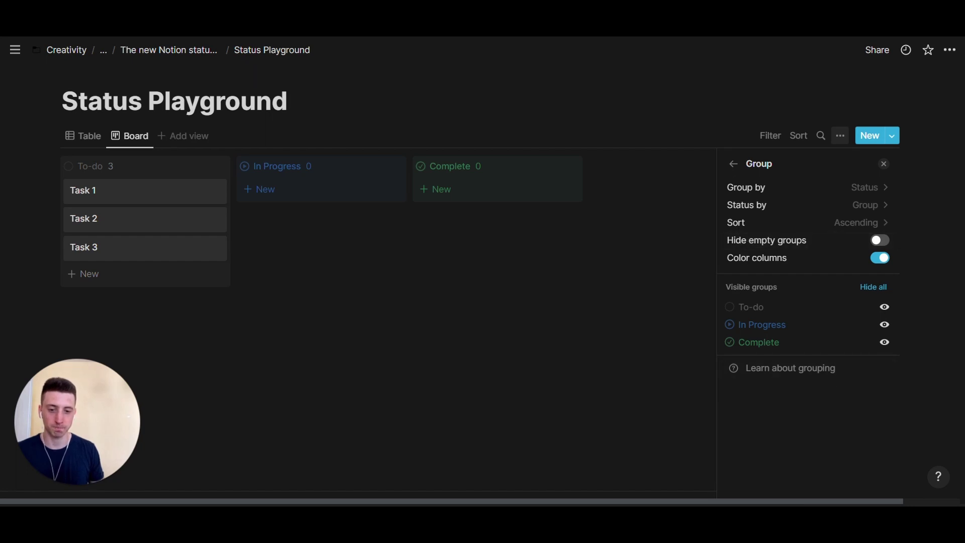
left_click(685, 139)
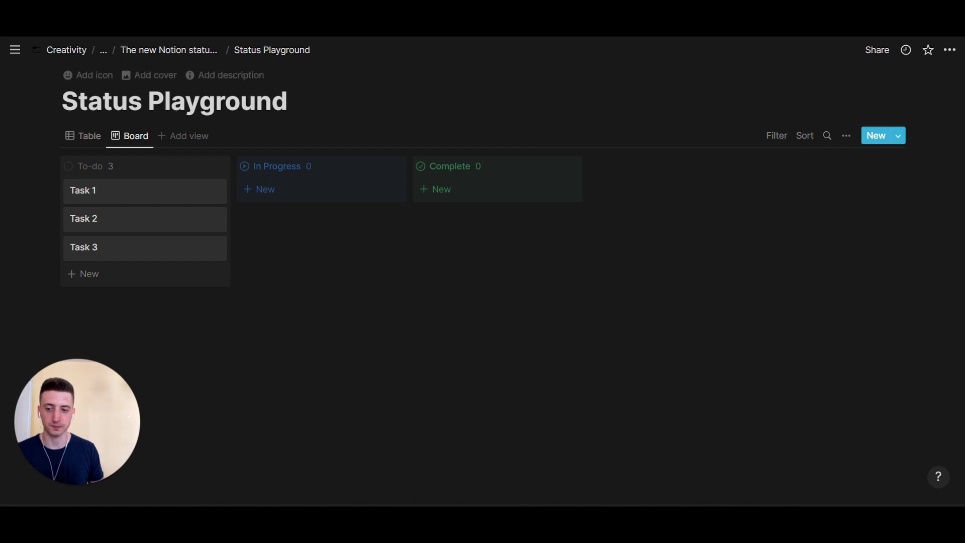
left_click(70, 135)
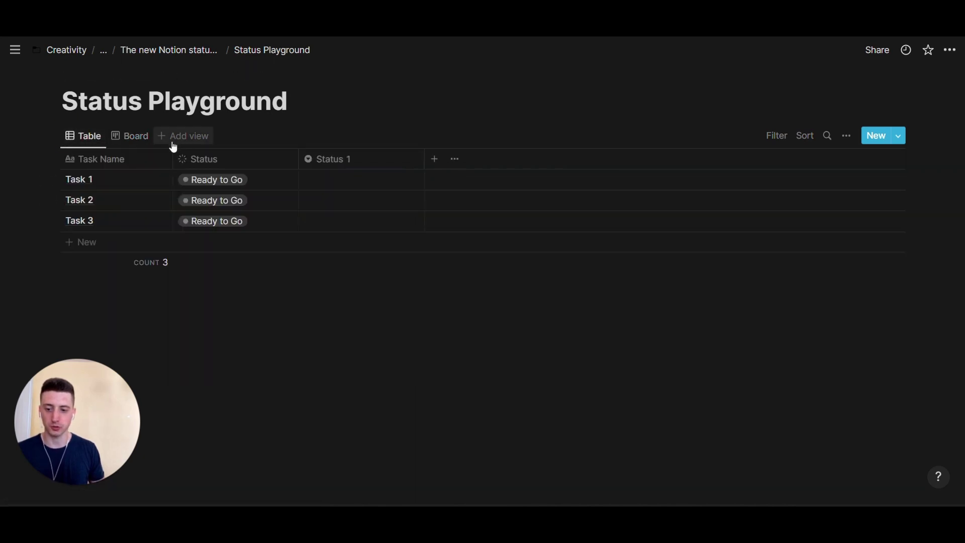
- Delete the Status 1 property from the table
left_click(359, 162)
left_click(339, 303)
left_click(508, 285)
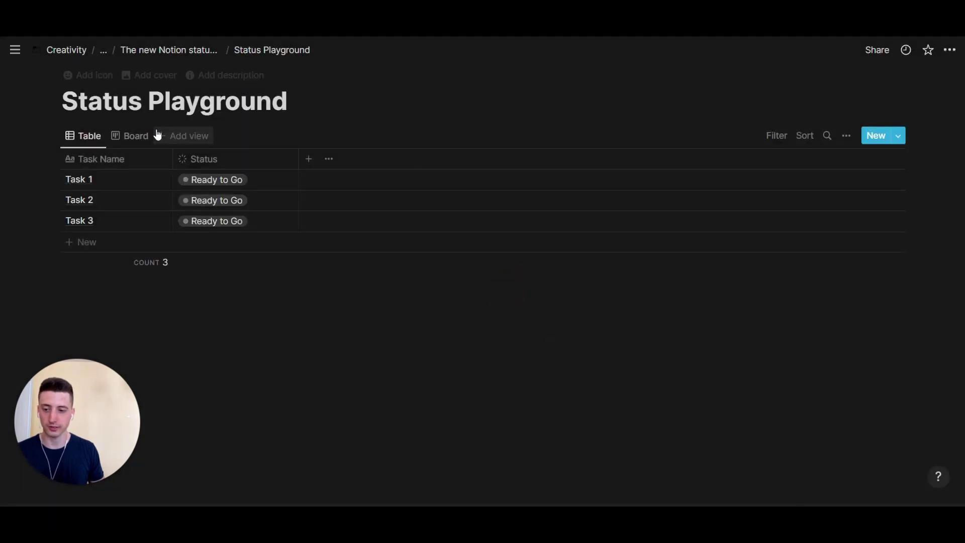
- On the board, move Task 1 to In Progress and back, setting its status to Ready to Go
left_click(151, 136)
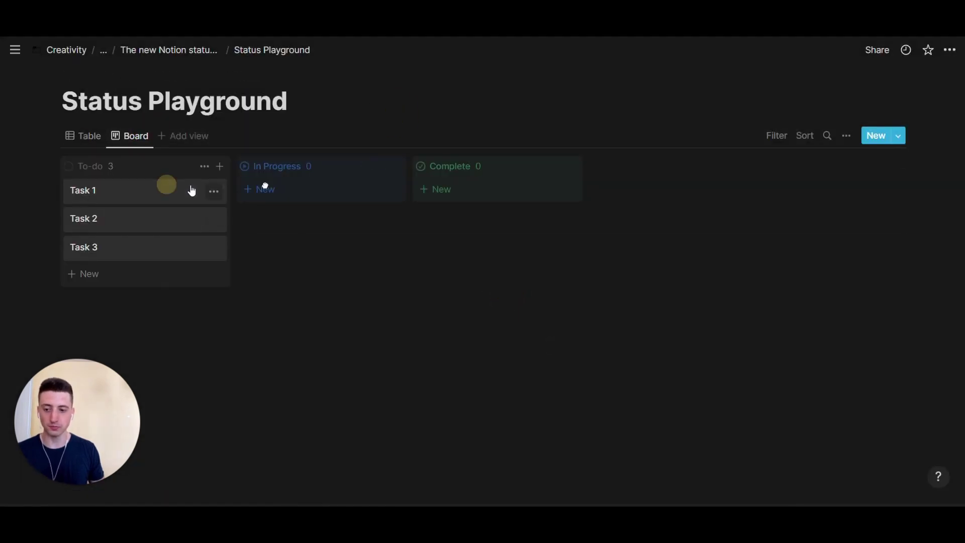
left_click_drag(192, 190, 338, 192)
left_click(339, 191)
left_click(446, 198)
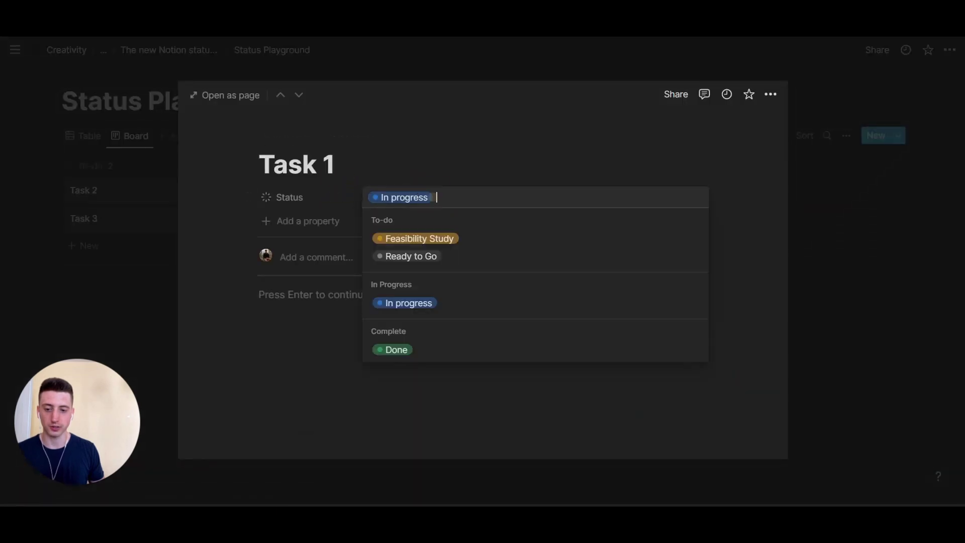
left_click(107, 237)
left_click(107, 237)
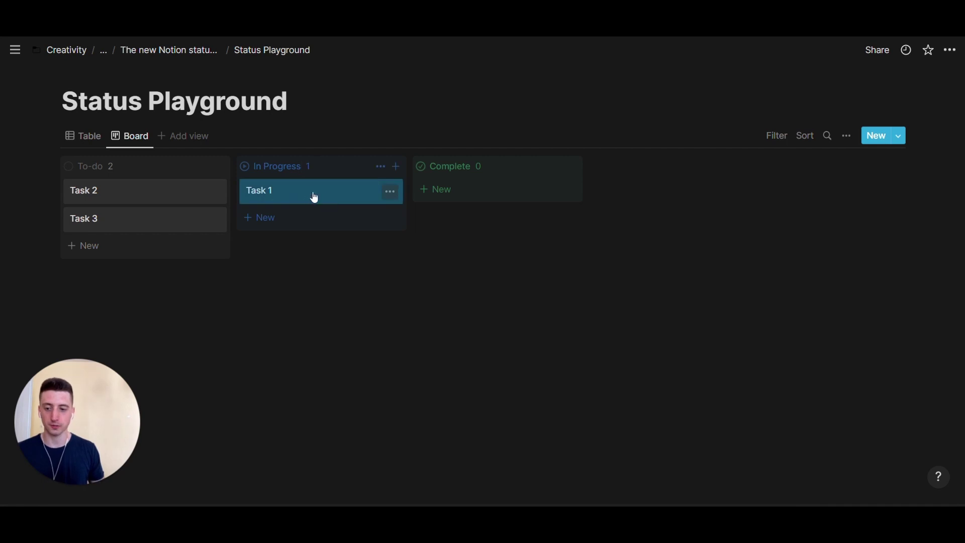
left_click_drag(314, 197, 113, 201)
left_click(122, 213)
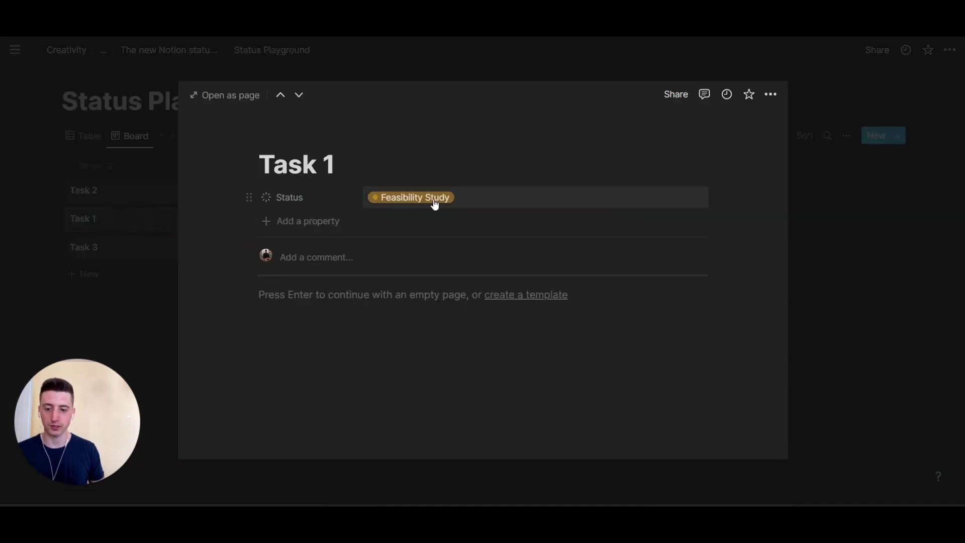
left_click(430, 201)
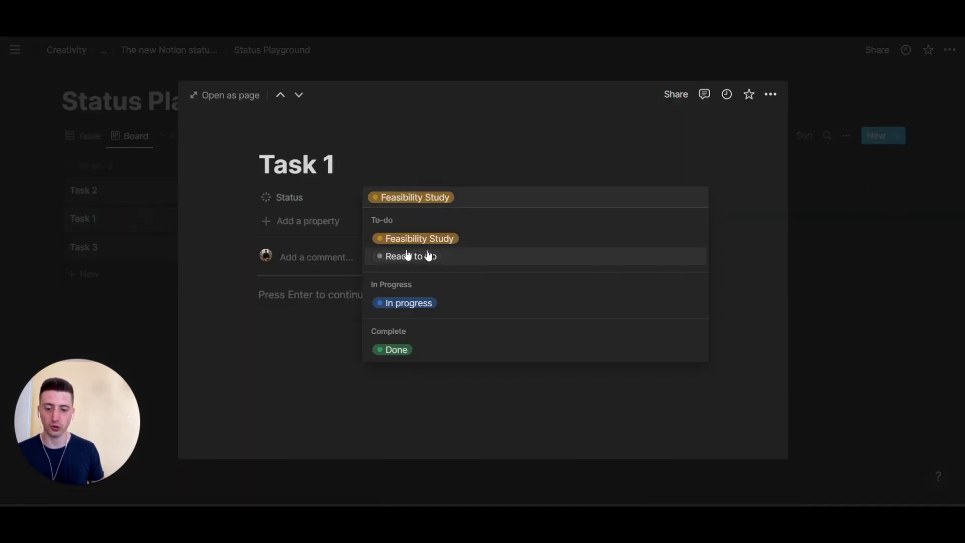
left_click(427, 256)
left_click(107, 249)
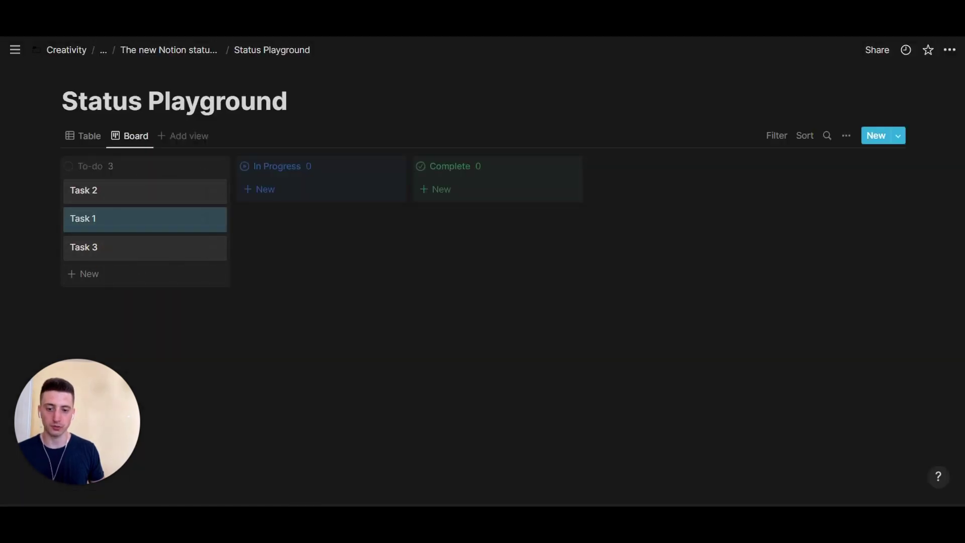
- Set the board's Status by grouping to Option, giving one column per status
left_click(847, 135)
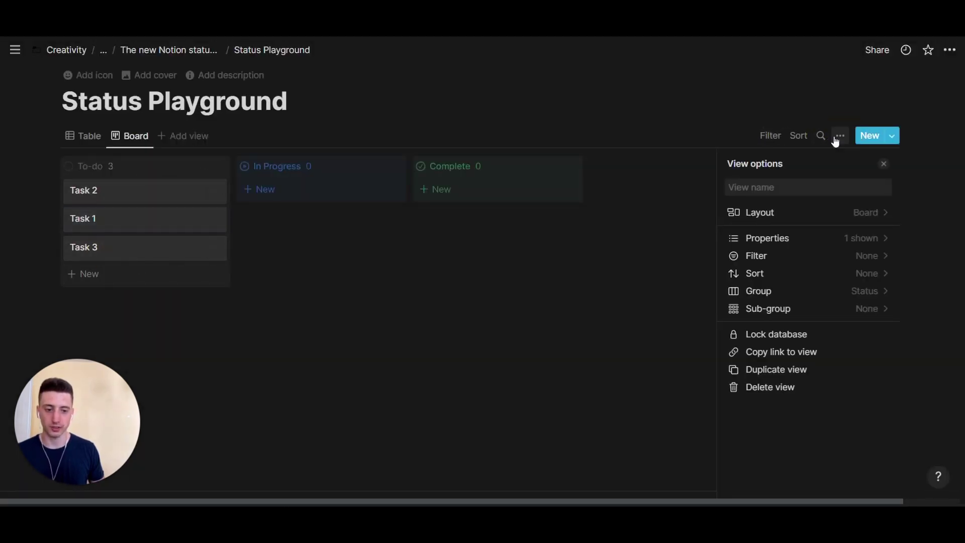
left_click(815, 214)
left_click(850, 343)
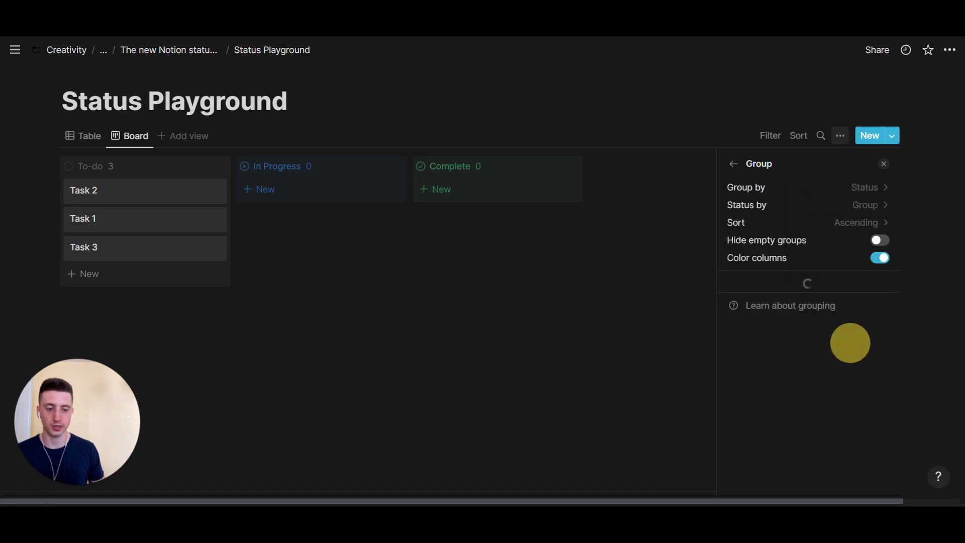
left_click(860, 205)
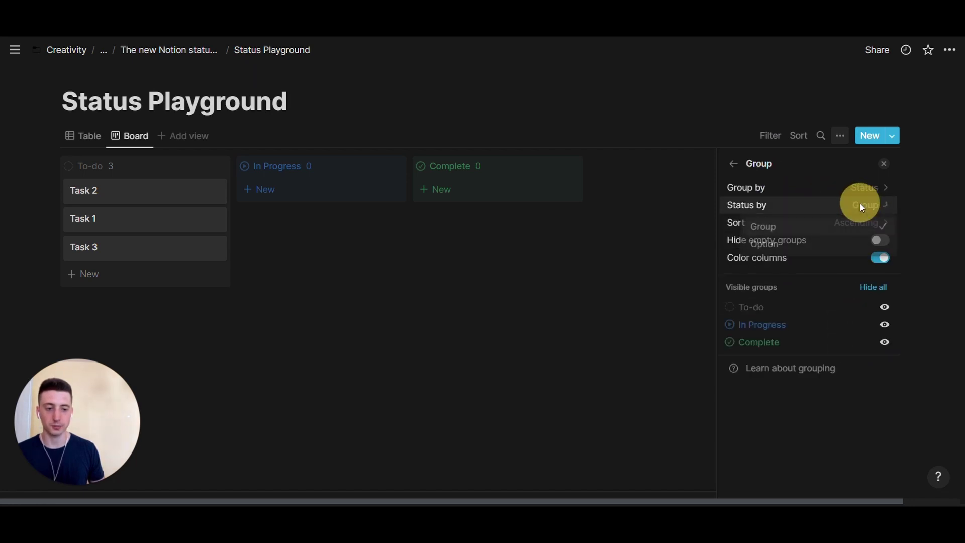
left_click(769, 246)
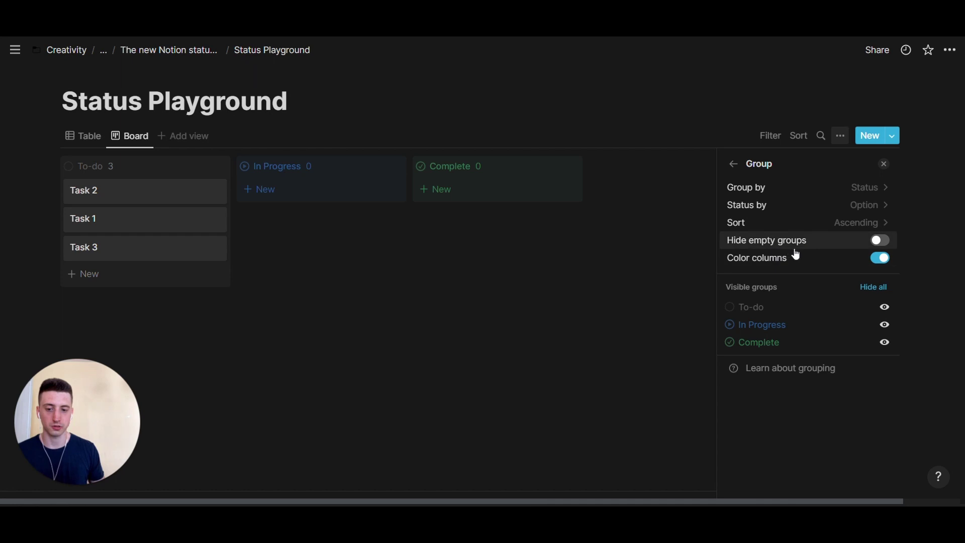
key("Escape")
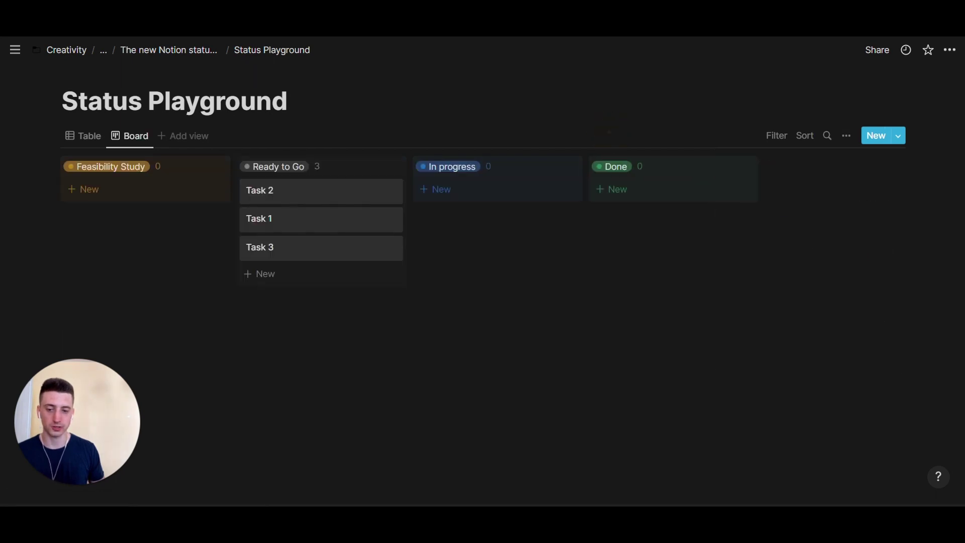
left_click_drag(272, 191, 311, 190)
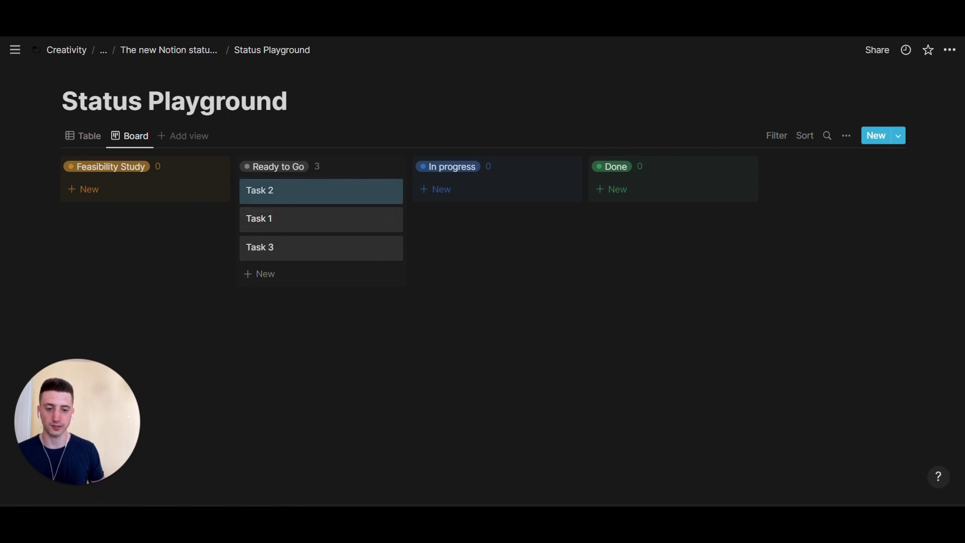
left_click(80, 138)
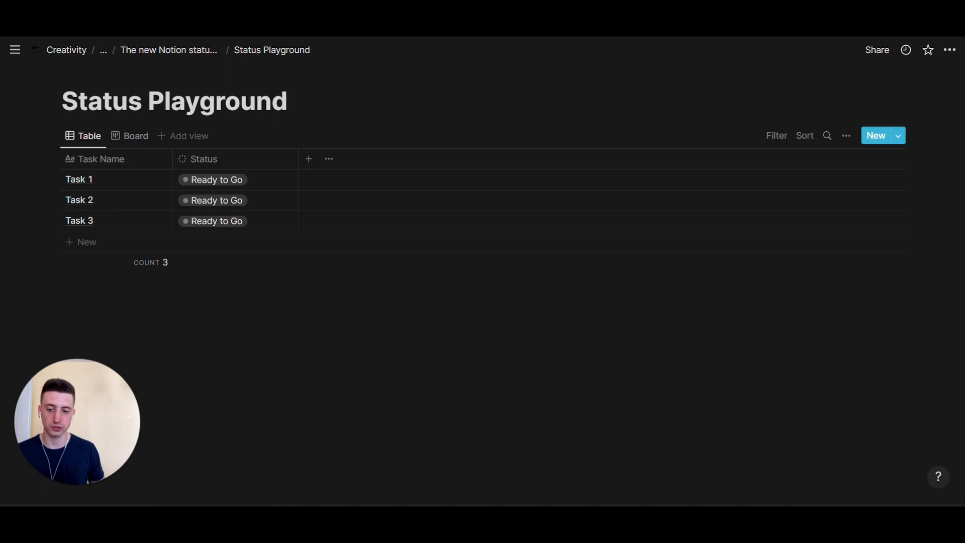
left_click(127, 140)
left_click_drag(285, 205, 150, 190)
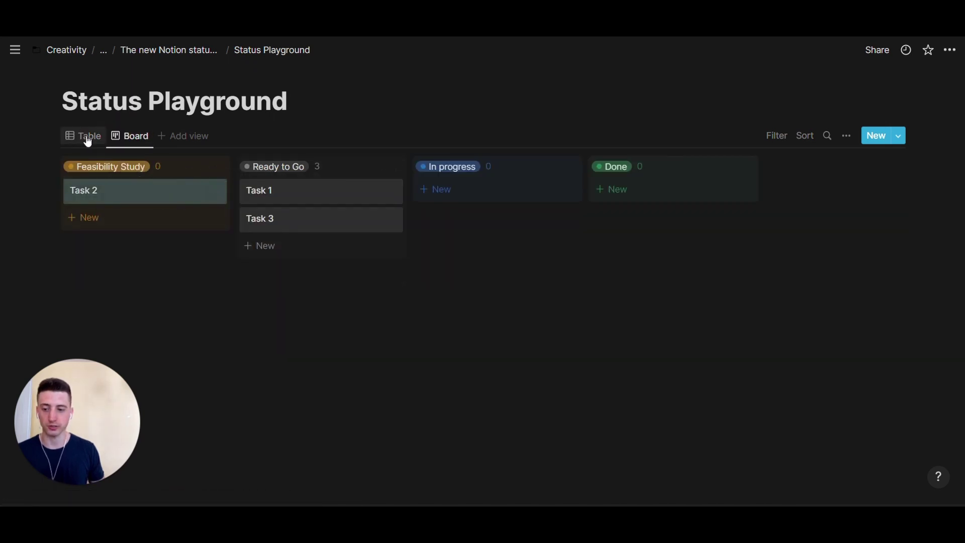
left_click(86, 138)
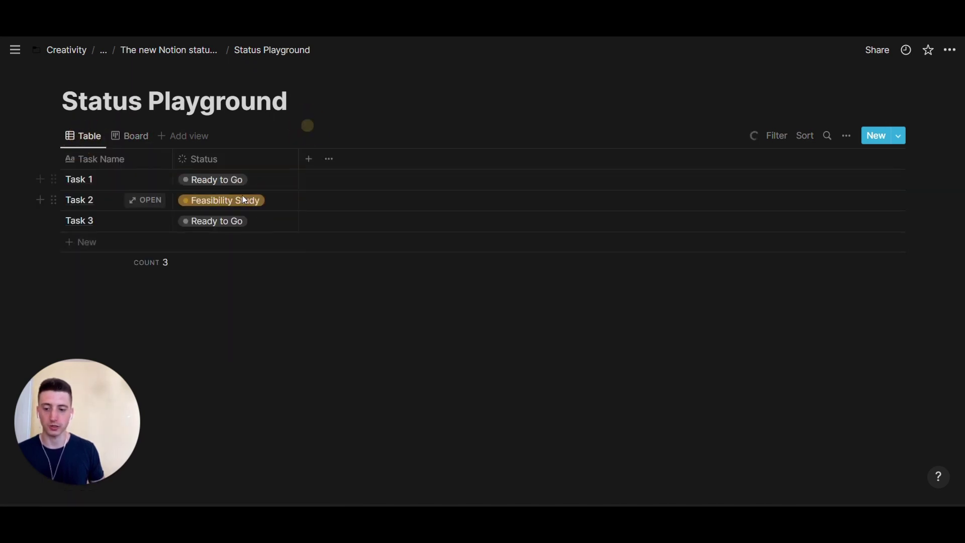
left_click(224, 198)
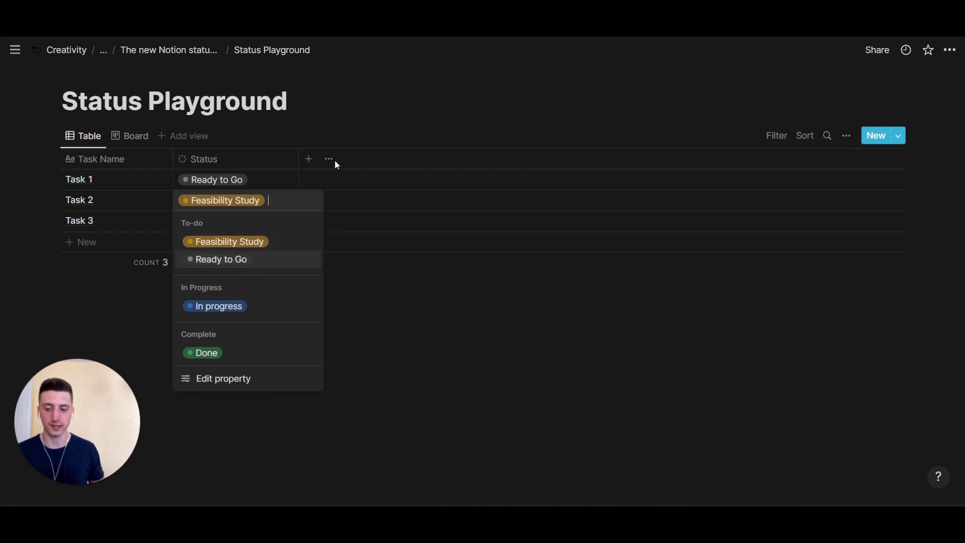
left_click(360, 129)
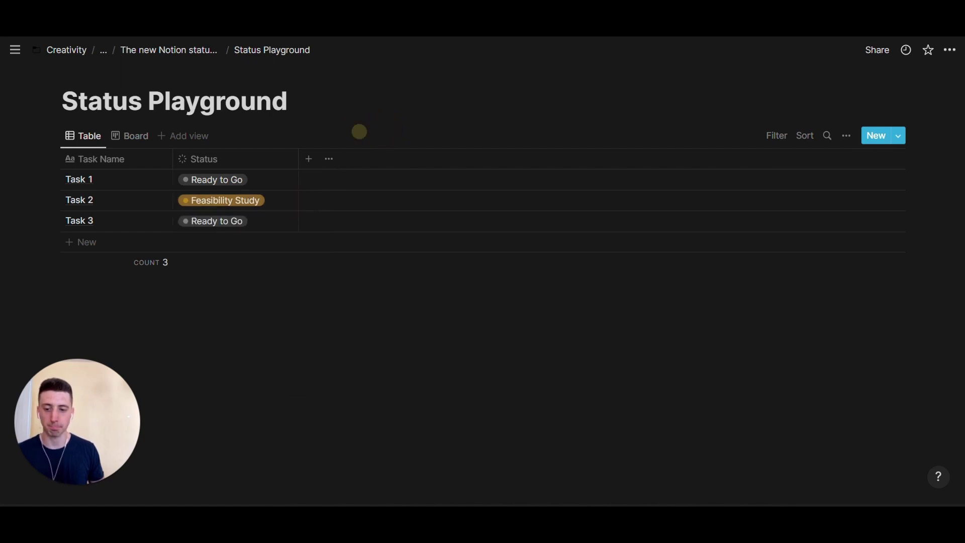
left_click(224, 160)
key("Escape")
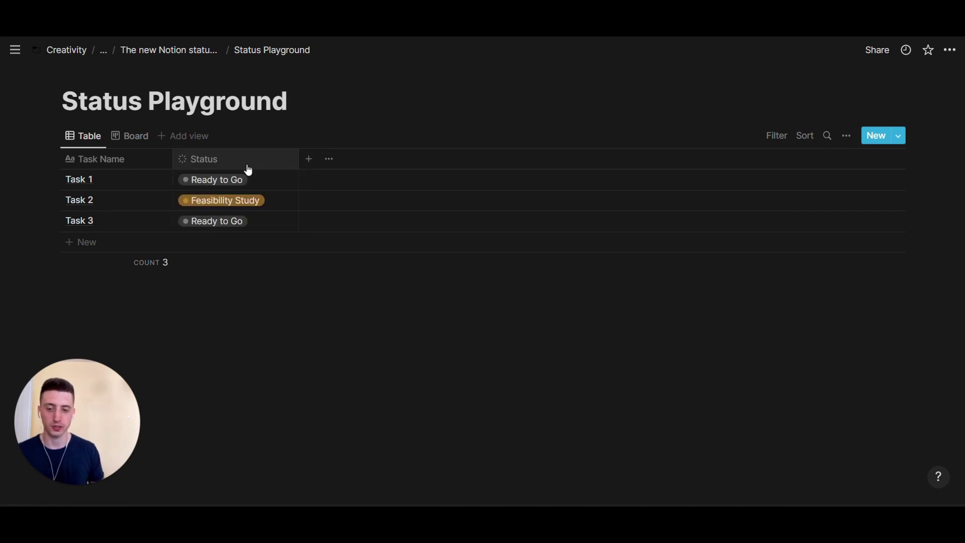
- Change the Status property's Show as setting to Checkbox
left_click(239, 161)
left_click(218, 201)
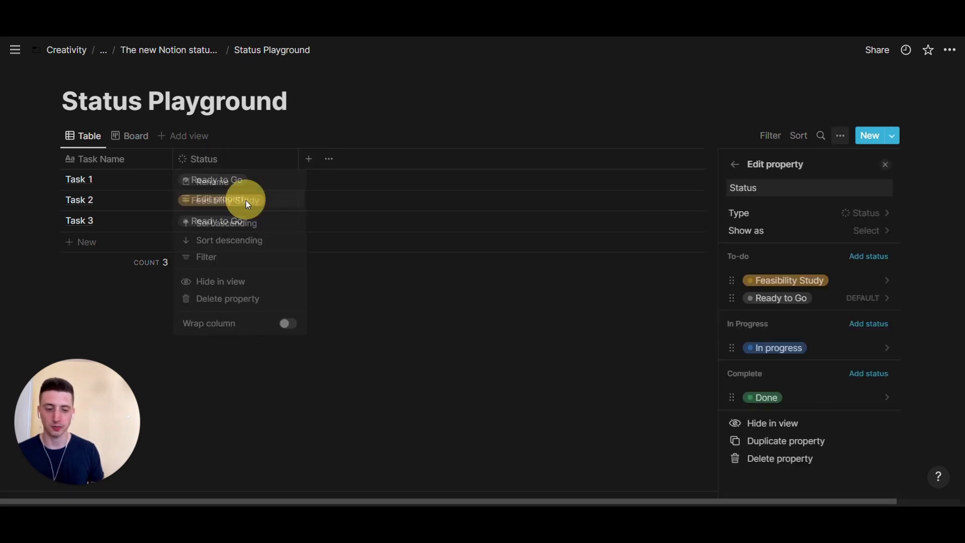
left_click(783, 234)
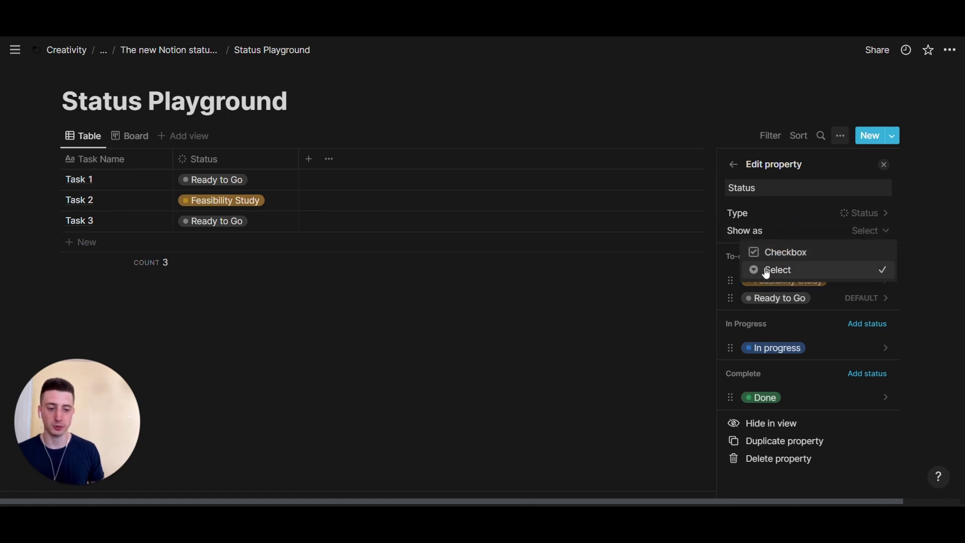
left_click(802, 258)
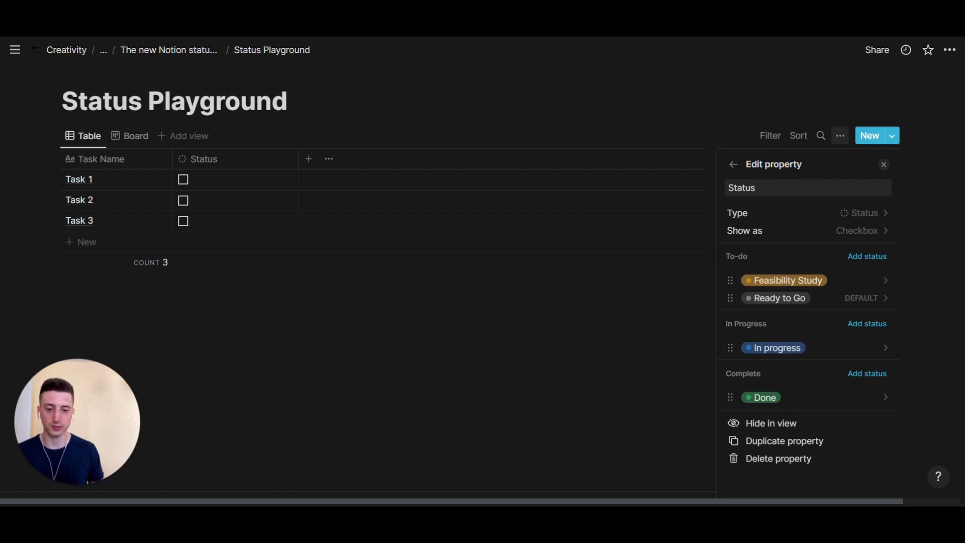
left_click(586, 130)
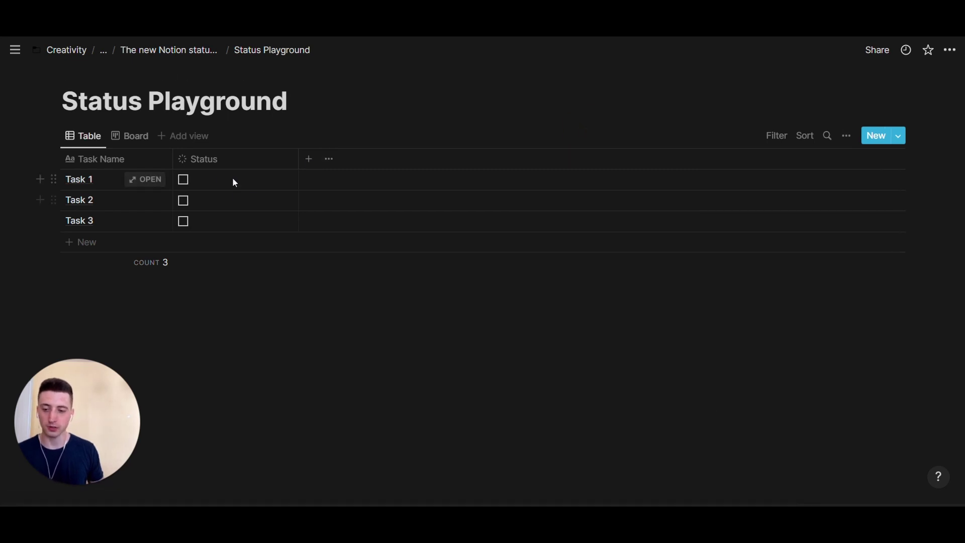
- Shrink the Status column width, uncheck Task 1's box, and switch to the Board view
left_click_drag(216, 177, 212, 224)
left_click(293, 127)
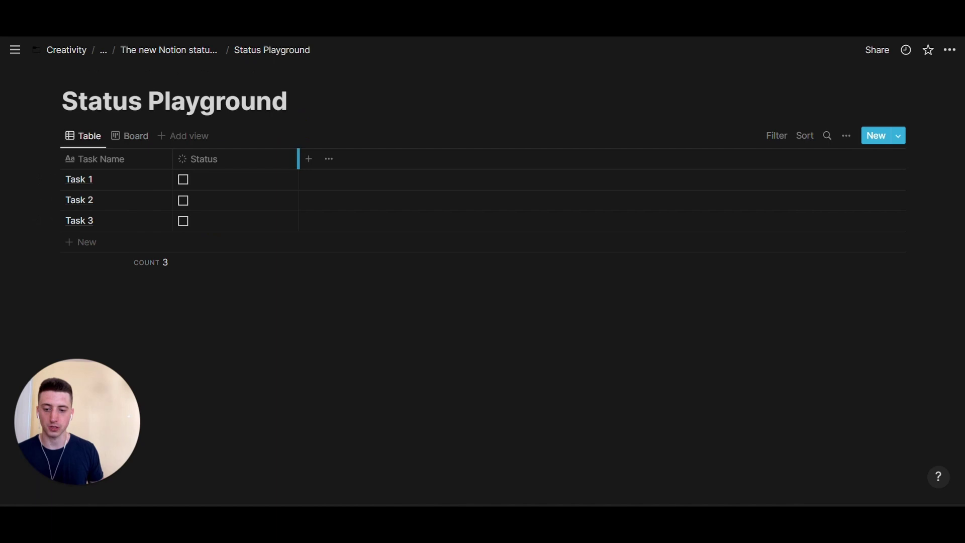
left_click_drag(298, 158, 241, 176)
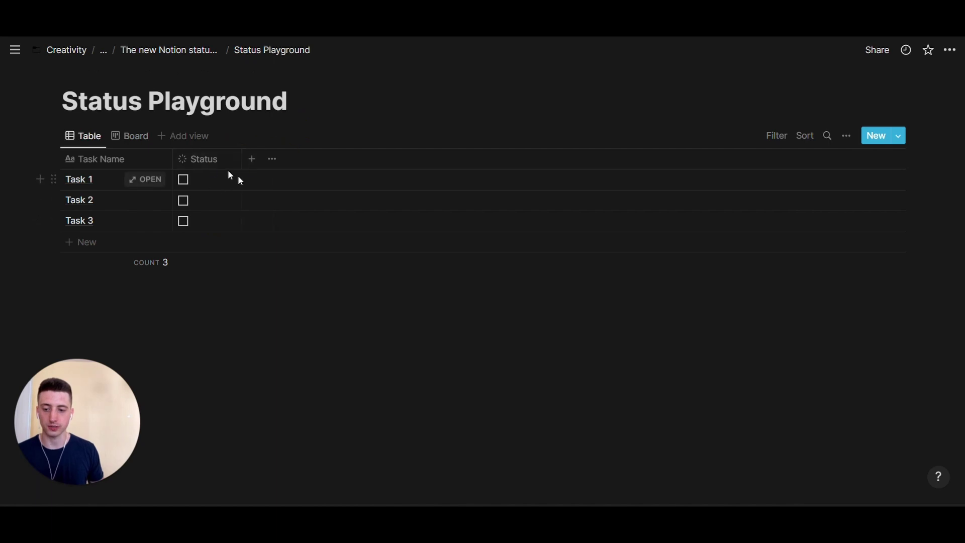
left_click(197, 180)
left_click(131, 135)
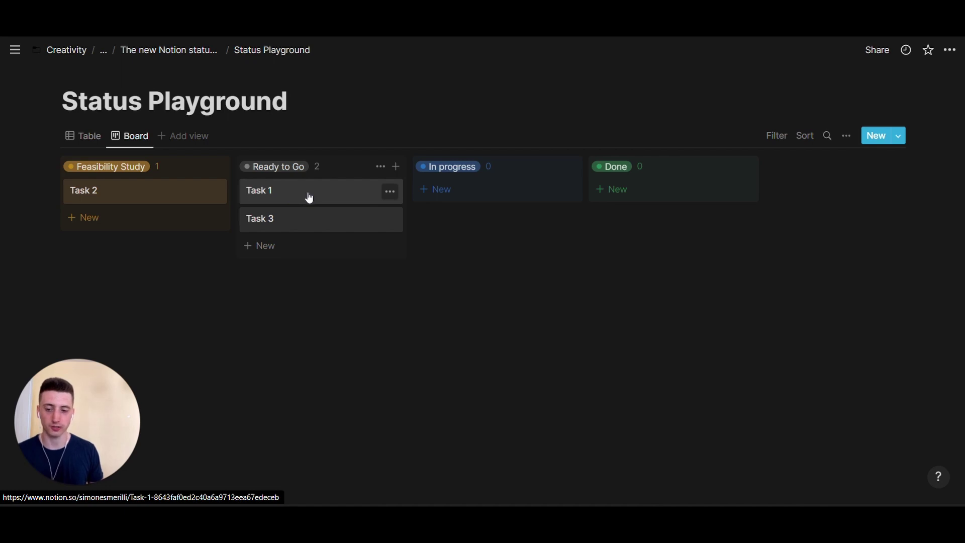
- Move the Task 1 card to In progress, then view its partially filled checkbox in the Table
left_click_drag(309, 198, 450, 195)
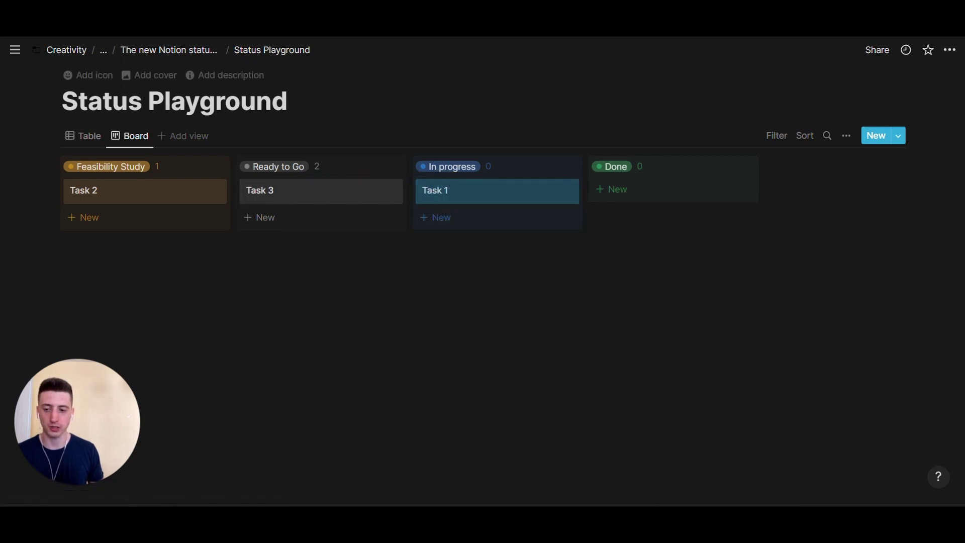
left_click(85, 136)
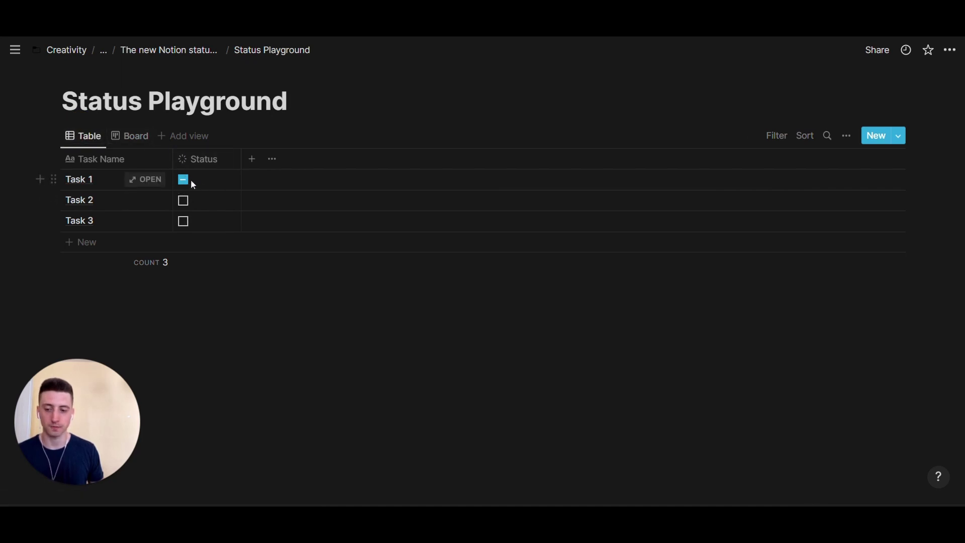
left_click(234, 183)
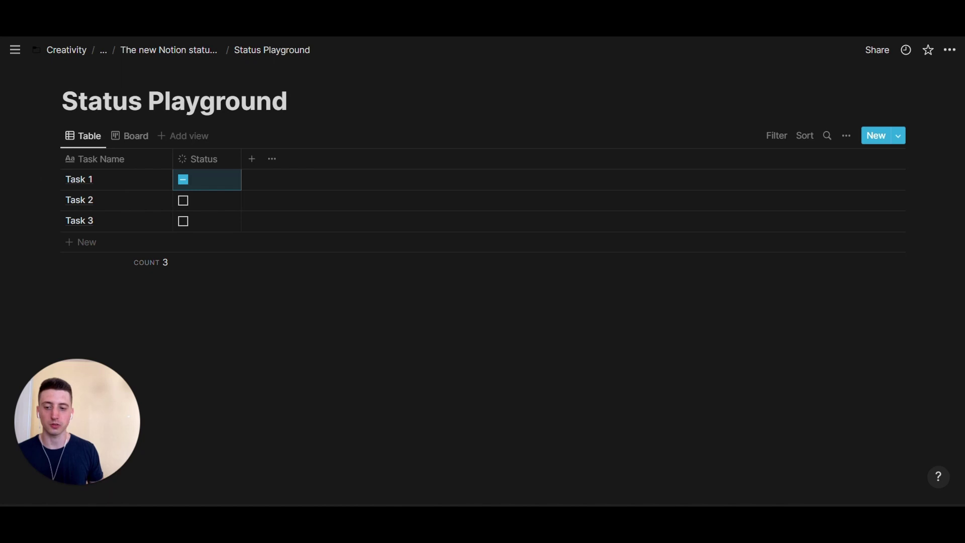
left_click(293, 137)
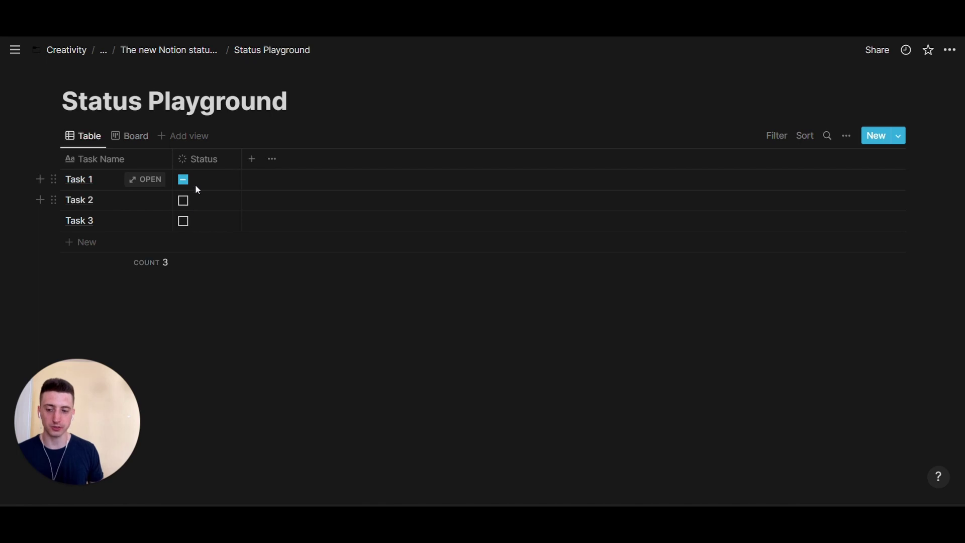
left_click(126, 135)
left_click_drag(494, 190, 629, 195)
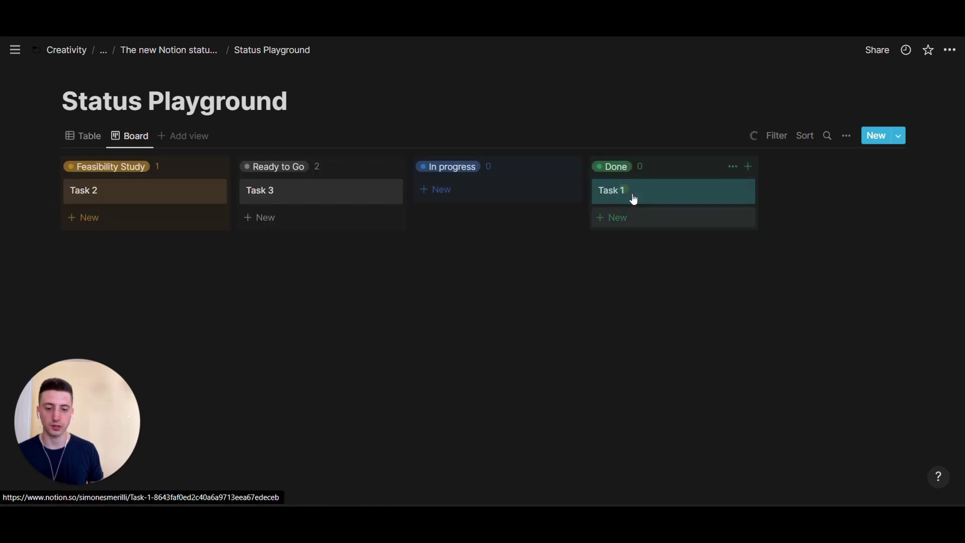
left_click(90, 136)
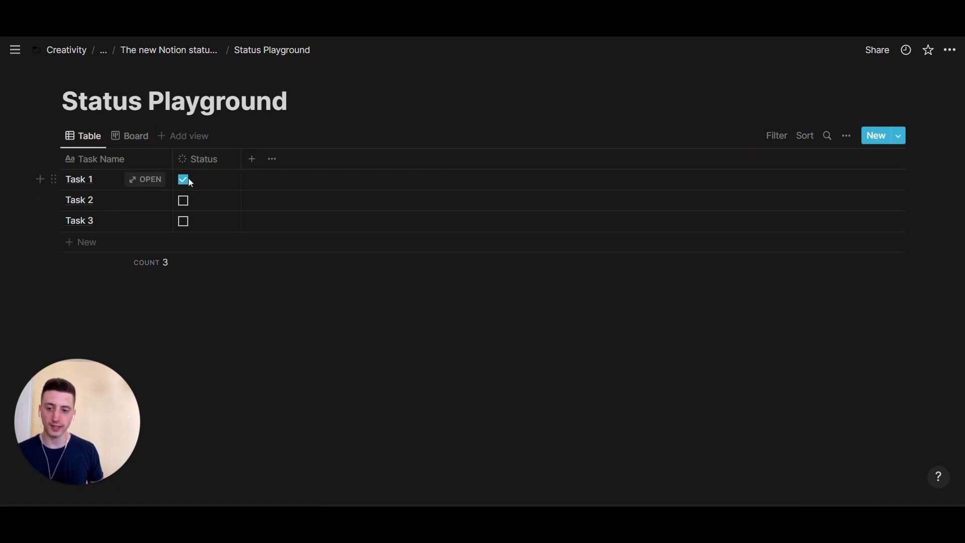
left_click(135, 136)
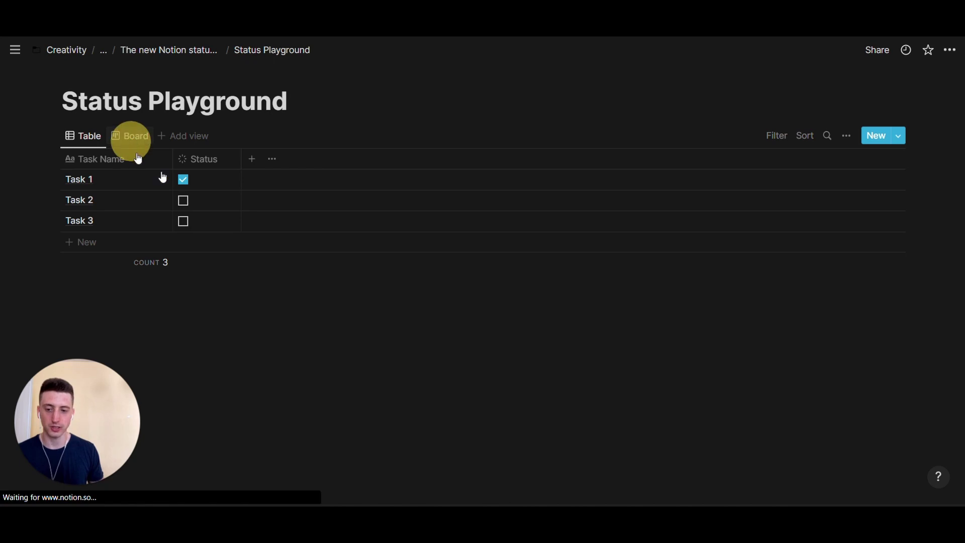
left_click_drag(624, 191, 518, 200)
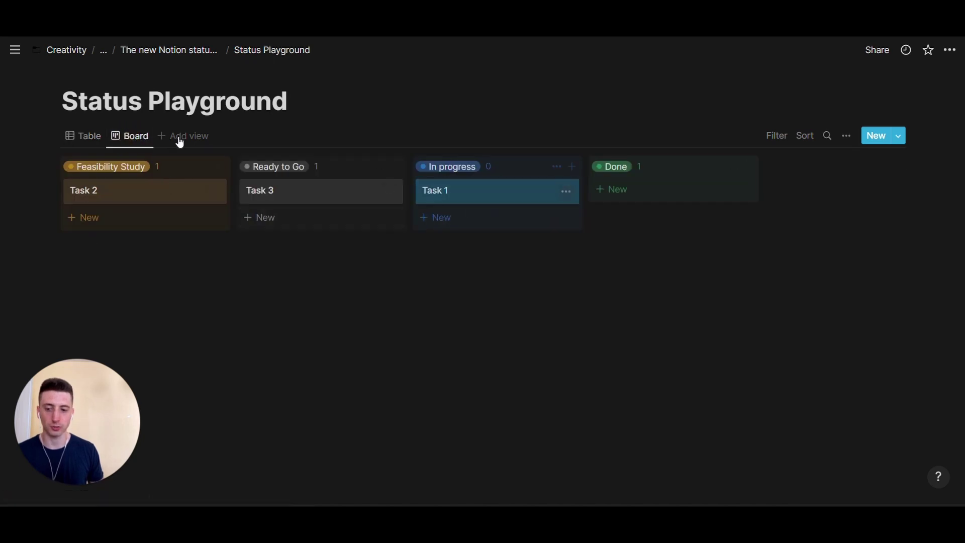
left_click(83, 136)
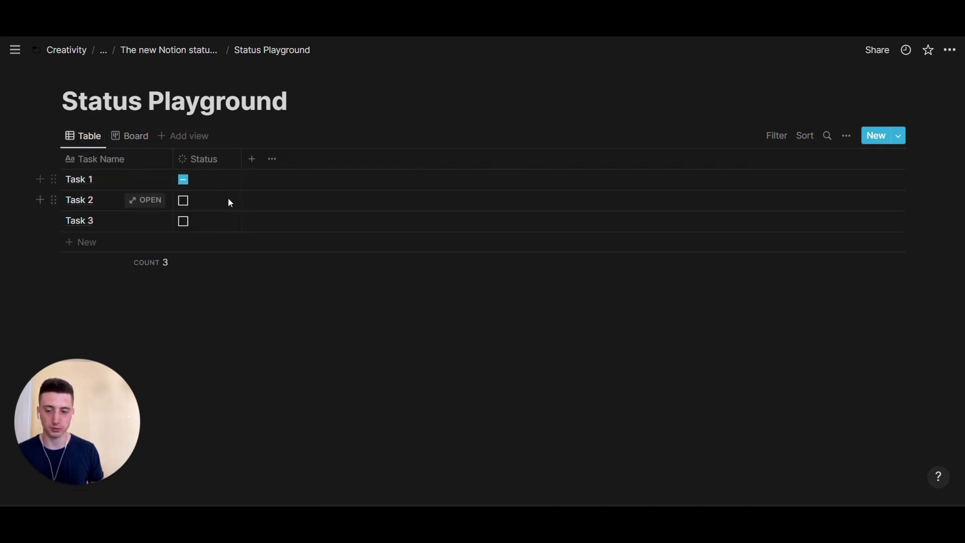
- Tick Task 2's Status checkbox so the card lands in the Board's Done column
left_click(184, 202)
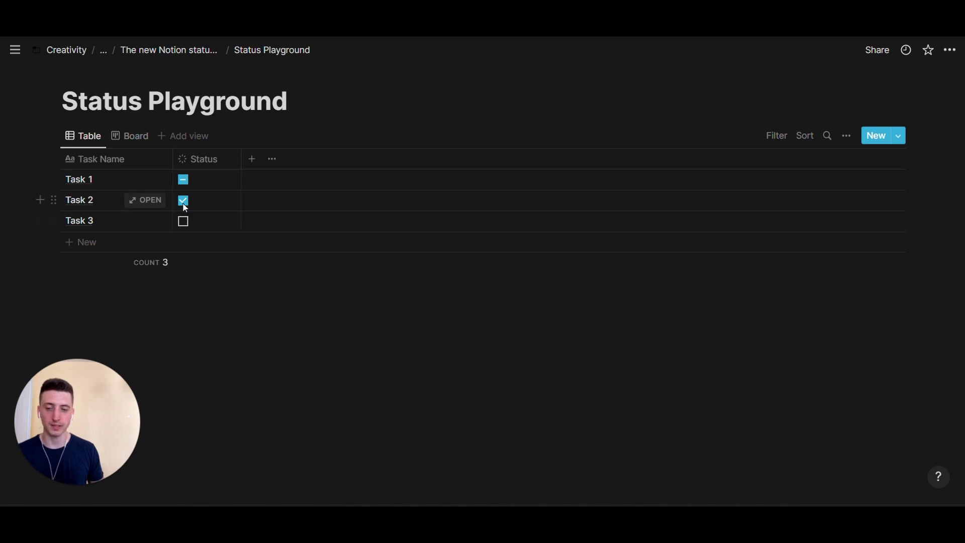
left_click(183, 202)
left_click(184, 201)
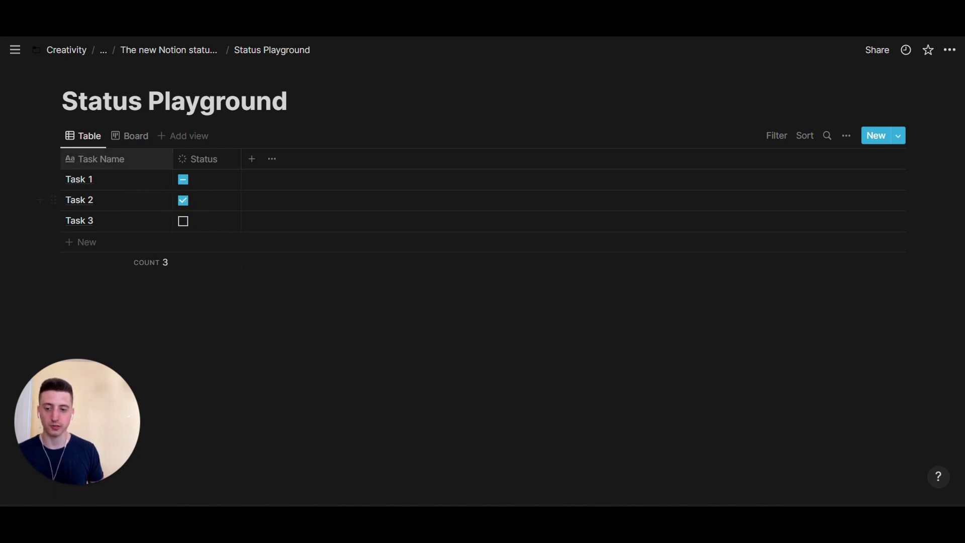
left_click(125, 136)
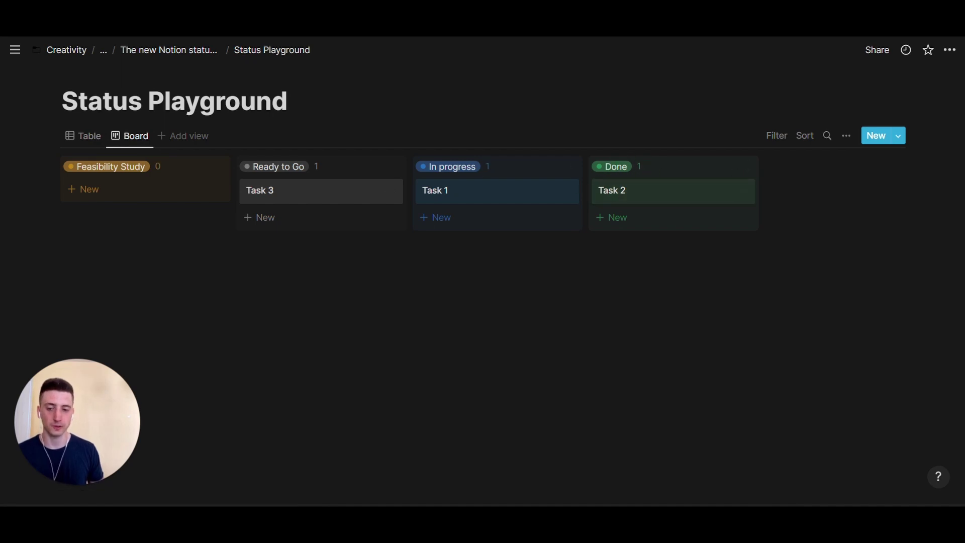
- Go back to the Table view showing Task 2 ticked and Task 1 partially filled
left_click(81, 136)
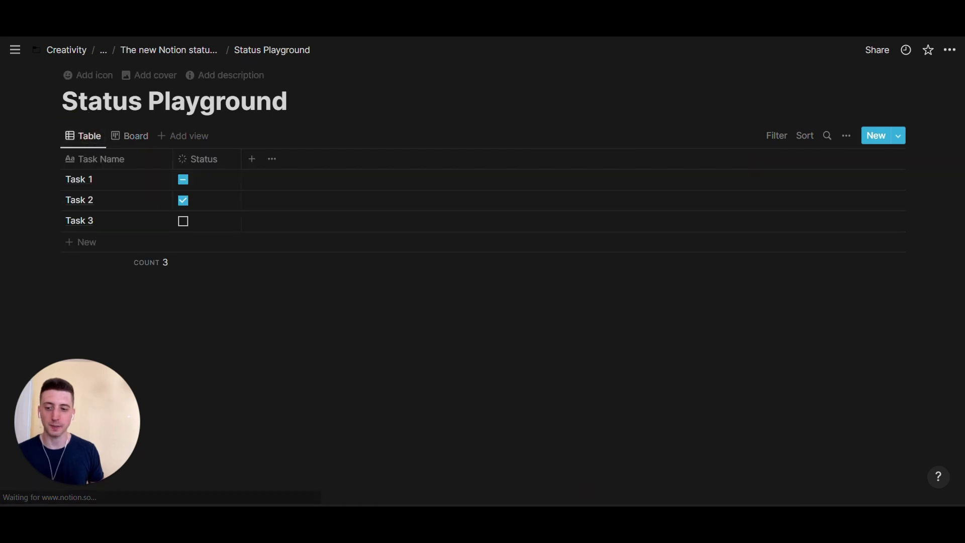